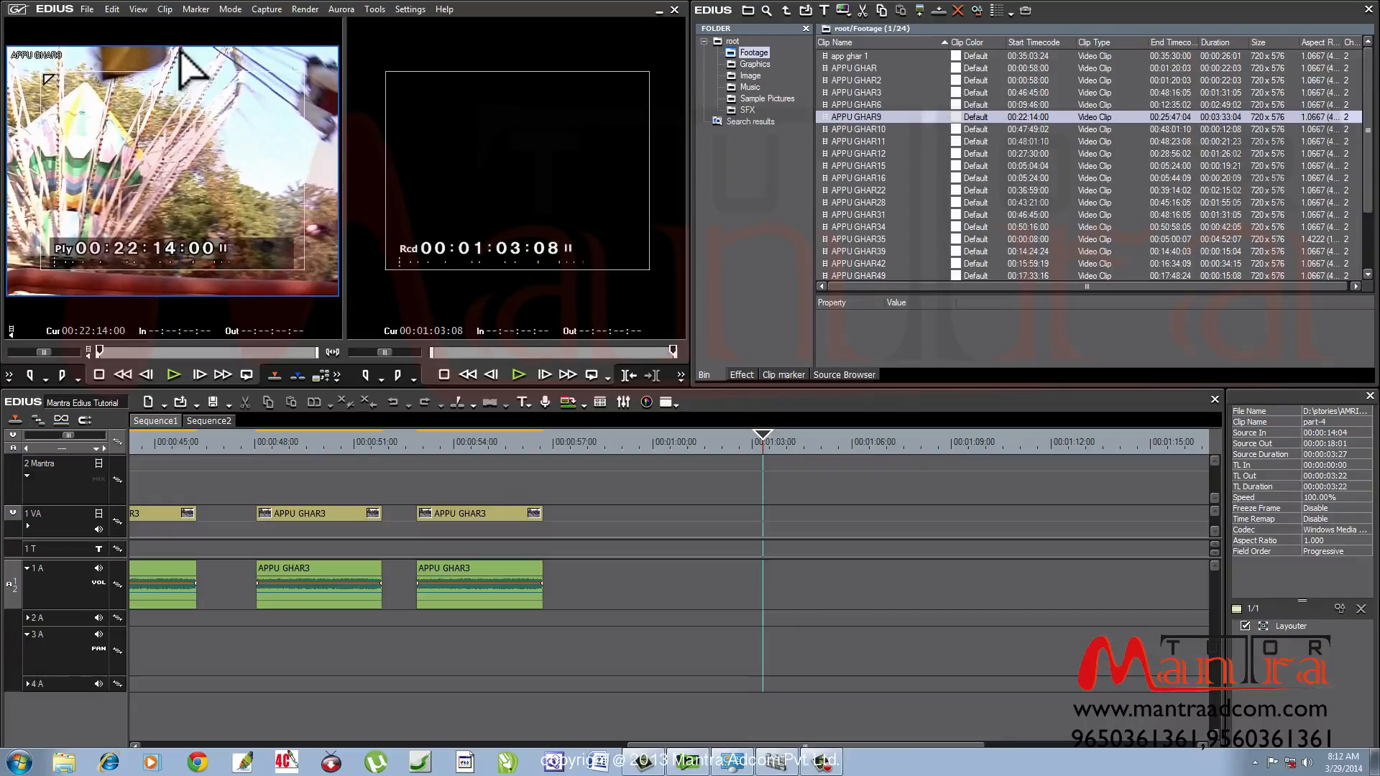
Switch the preview to Single Mode and load APPU GHAR15, scrubbing to 00:05:14:21
{"action": "left_click", "coordinate": [138, 9]}
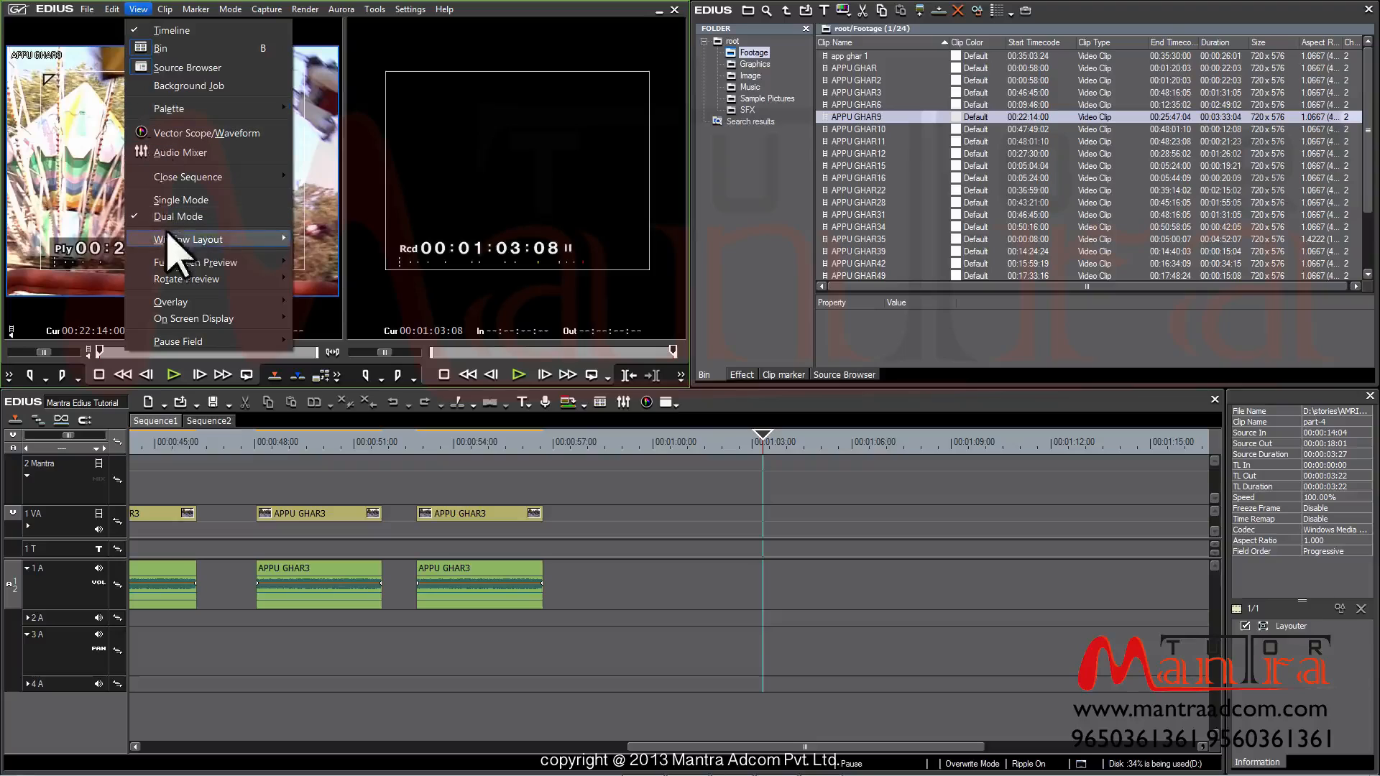
{"action": "left_click", "coordinate": [229, 200]}
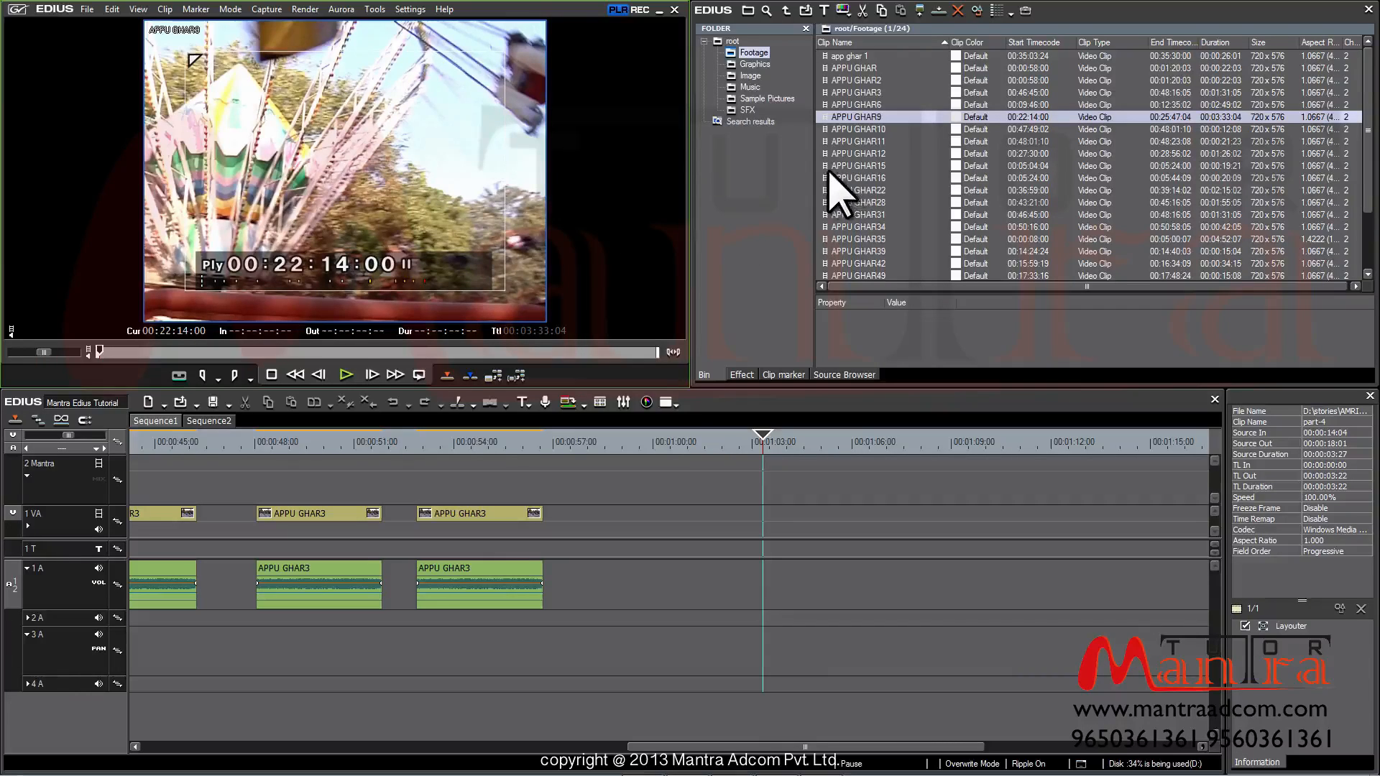
{"action": "left_click_drag", "start_coordinate": [824, 167], "coordinate": [446, 143]}
{"action": "left_click_drag", "start_coordinate": [101, 351], "coordinate": [401, 362]}
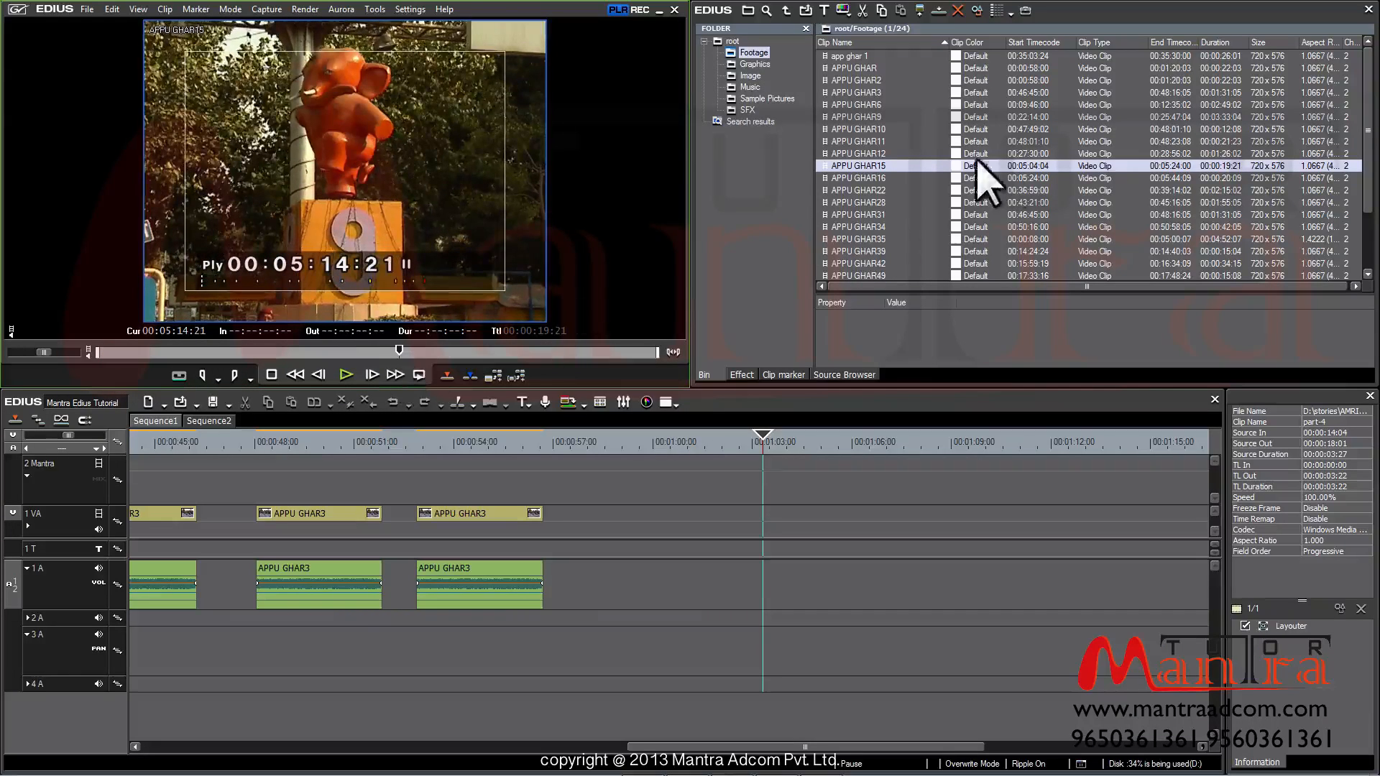
Load APPU GHAR16 at 00:05:34:16, then APPU GHAR28, and select GHAR11 and GHAR6 in the bin
{"action": "left_click", "coordinate": [855, 178]}
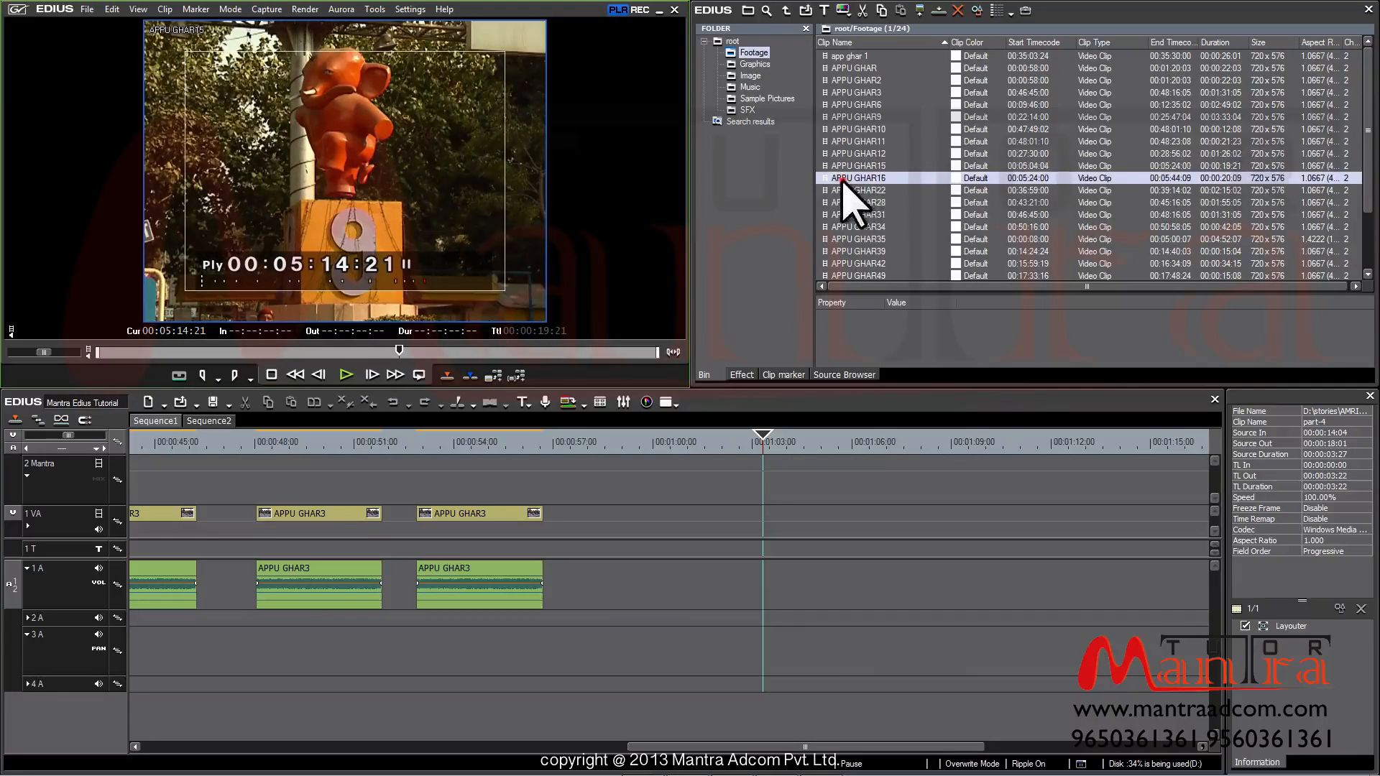
{"action": "double_click", "coordinate": [921, 180]}
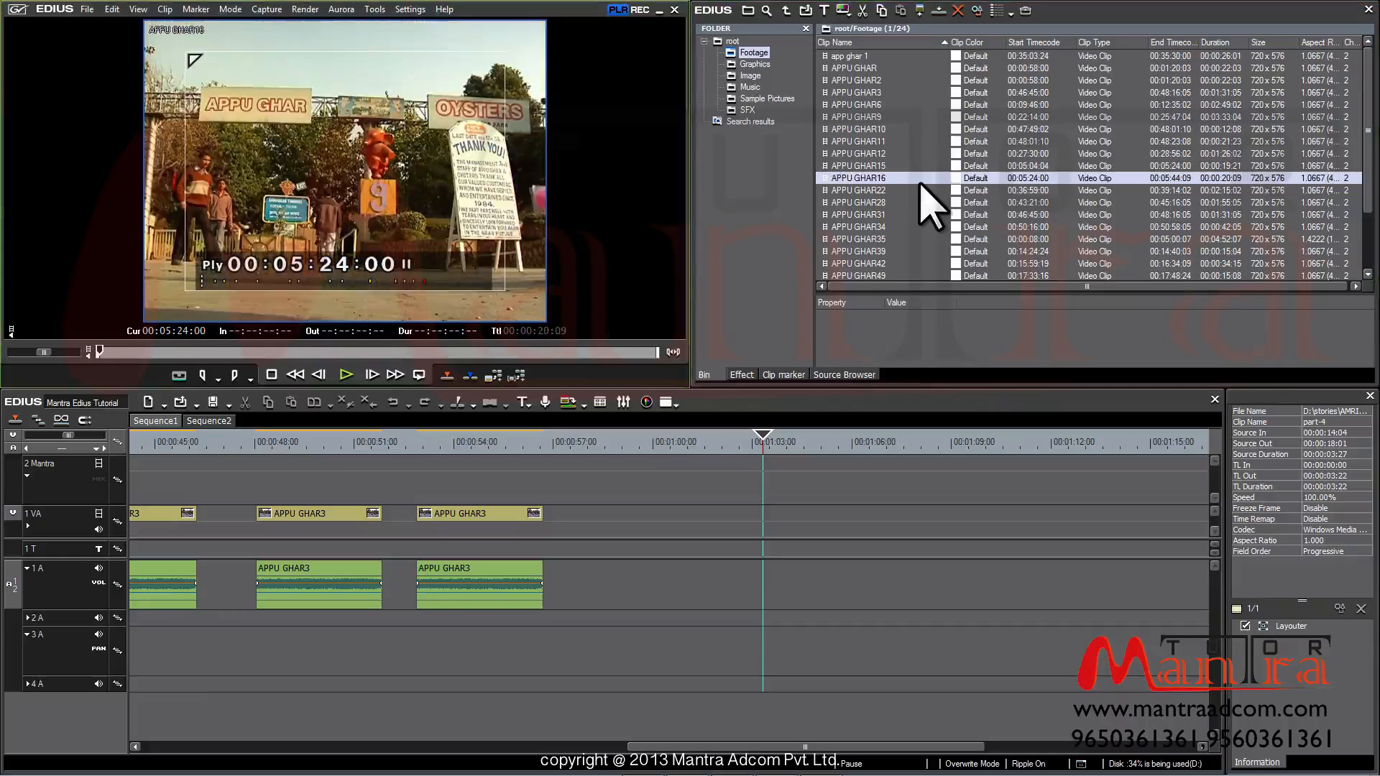
{"action": "left_click_drag", "start_coordinate": [100, 352], "coordinate": [390, 359]}
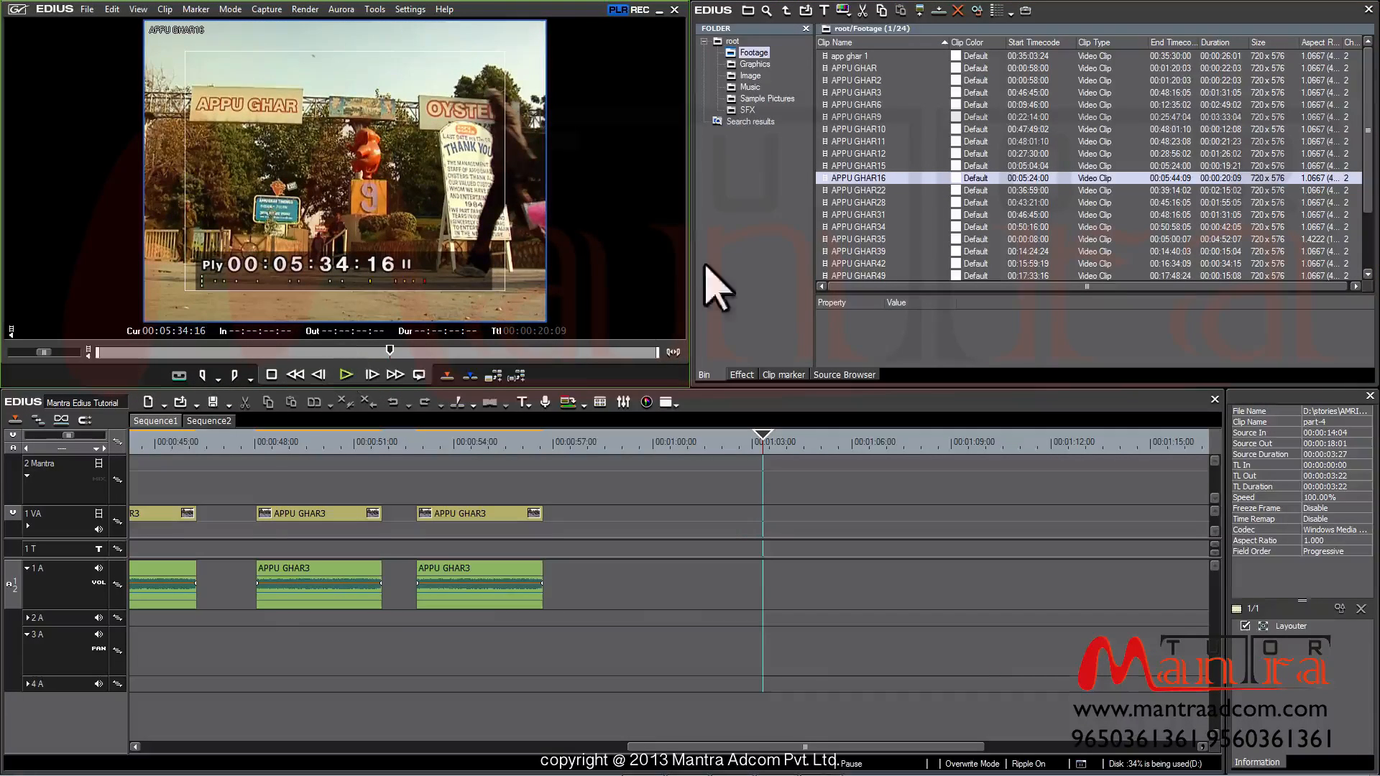
{"action": "left_click", "coordinate": [842, 202]}
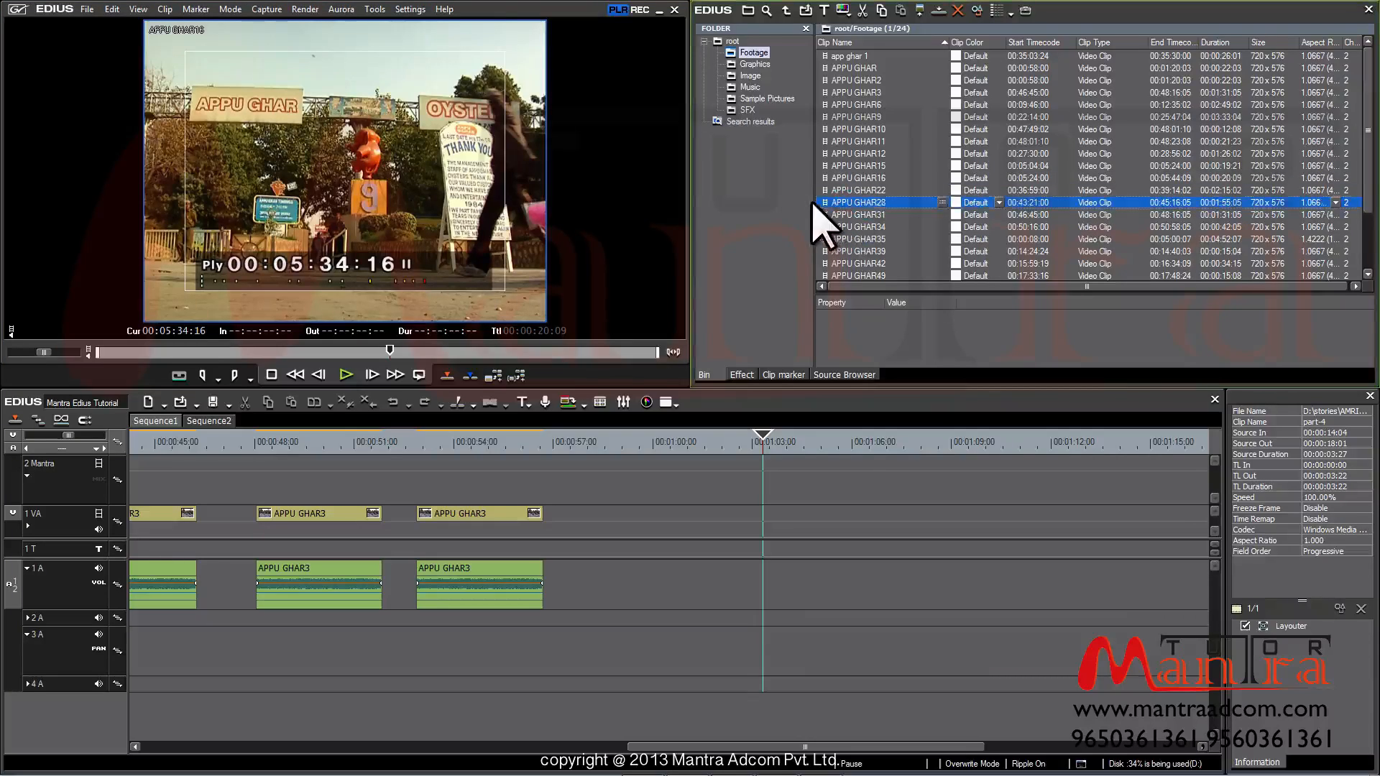
{"action": "double_click", "coordinate": [825, 203]}
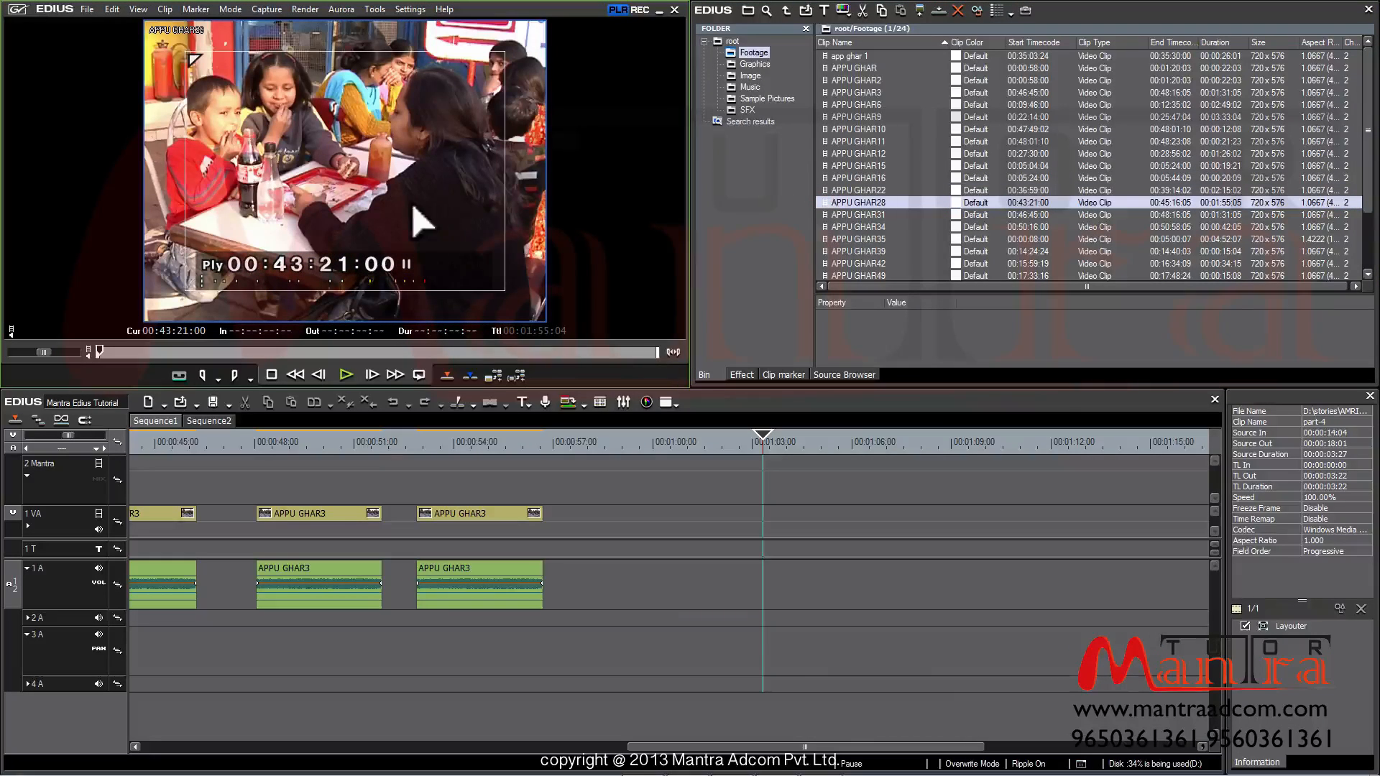
{"action": "left_click", "coordinate": [855, 142]}
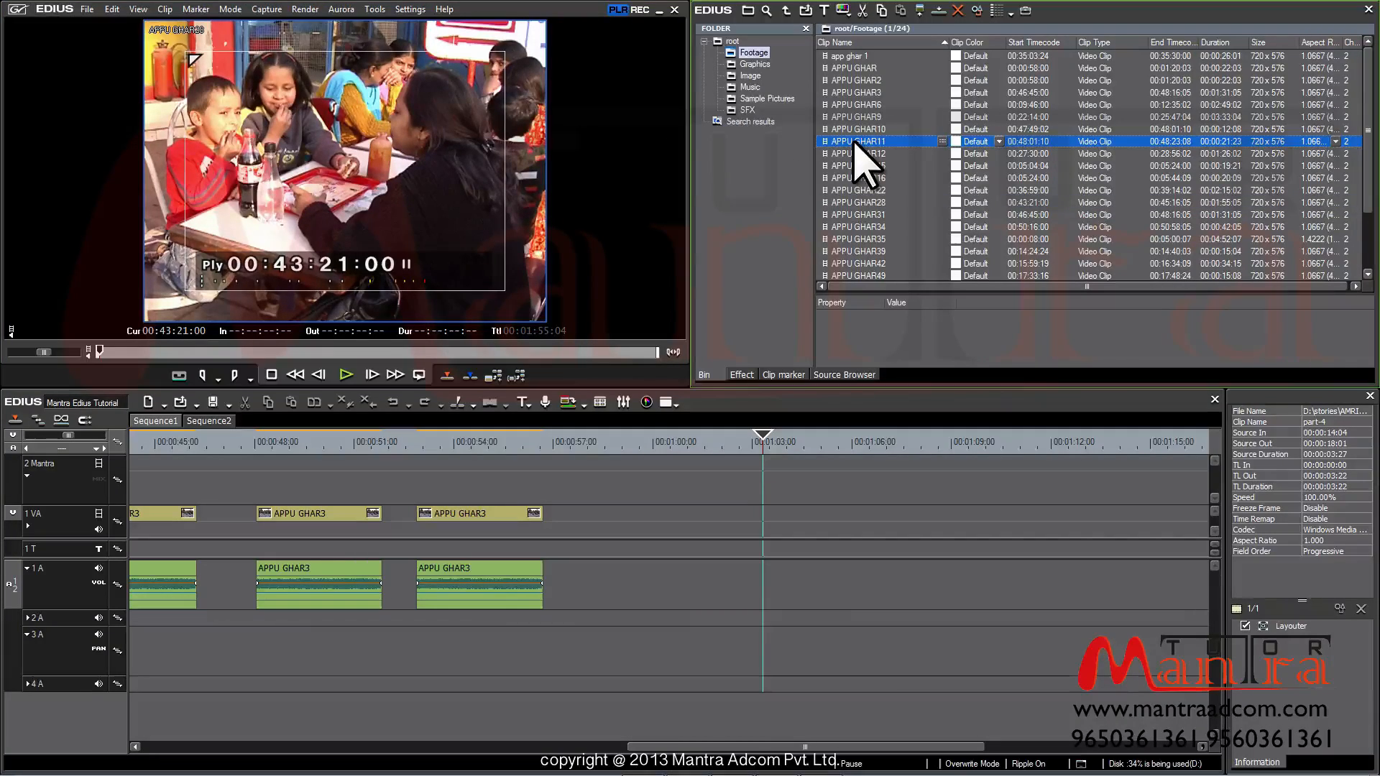
{"action": "left_click", "coordinate": [858, 105]}
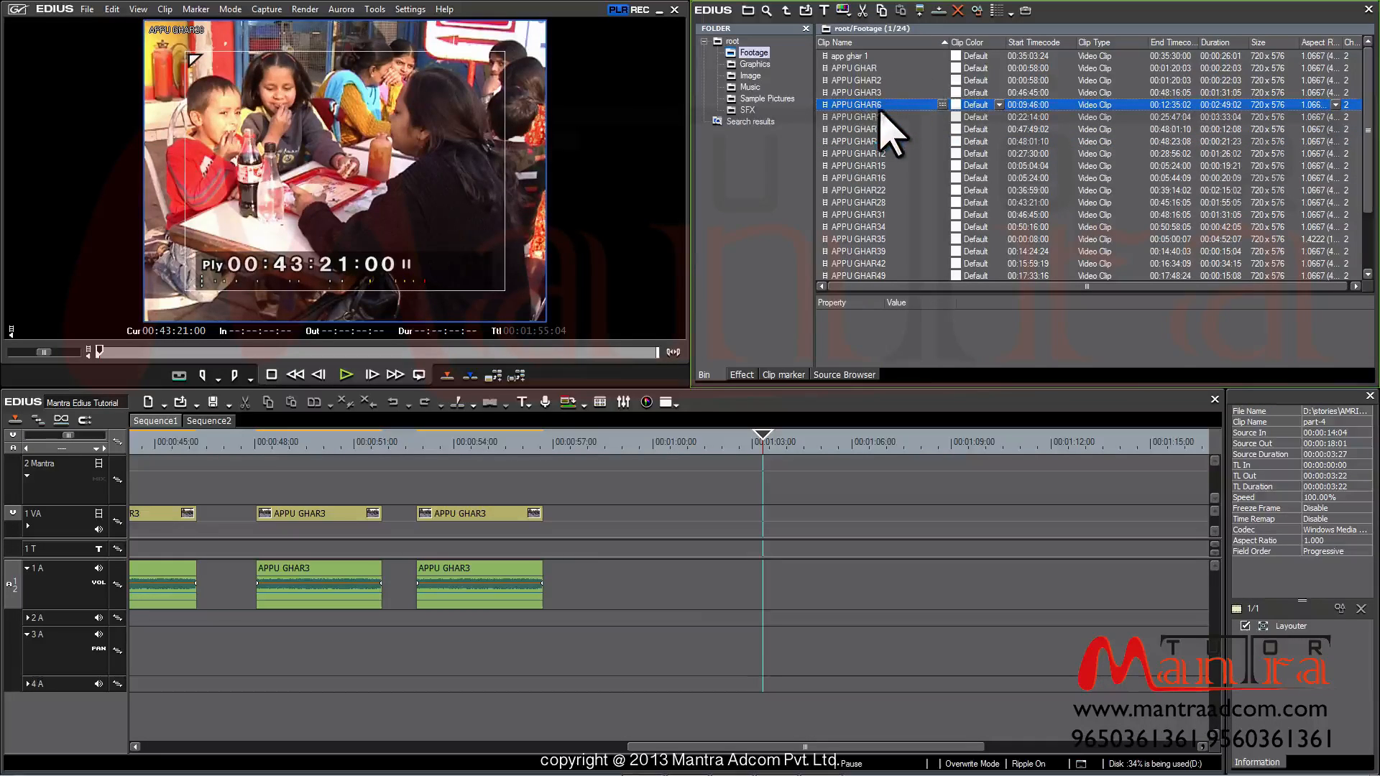
Preview APPU GHAR6, then load APPU GHAR3 and scrub it to about 00:47:07
{"action": "left_click", "coordinate": [918, 19]}
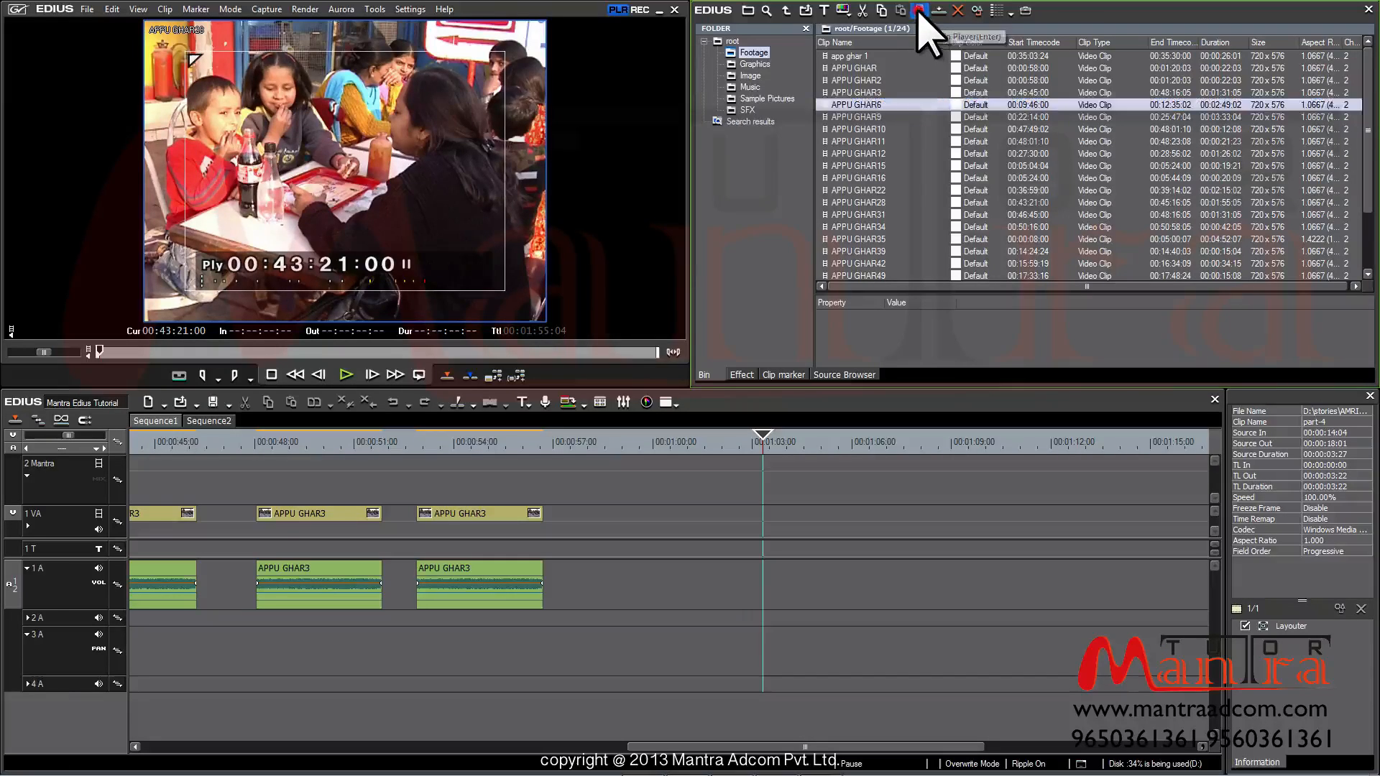
{"action": "mouse_move", "coordinate": [132, 352]}
{"action": "left_mouse_down"}
{"action": "mouse_move", "coordinate": [591, 352]}
{"action": "mouse_move", "coordinate": [99, 351]}
{"action": "mouse_move", "coordinate": [170, 352]}
{"action": "mouse_move", "coordinate": [158, 351]}
{"action": "left_mouse_up"}
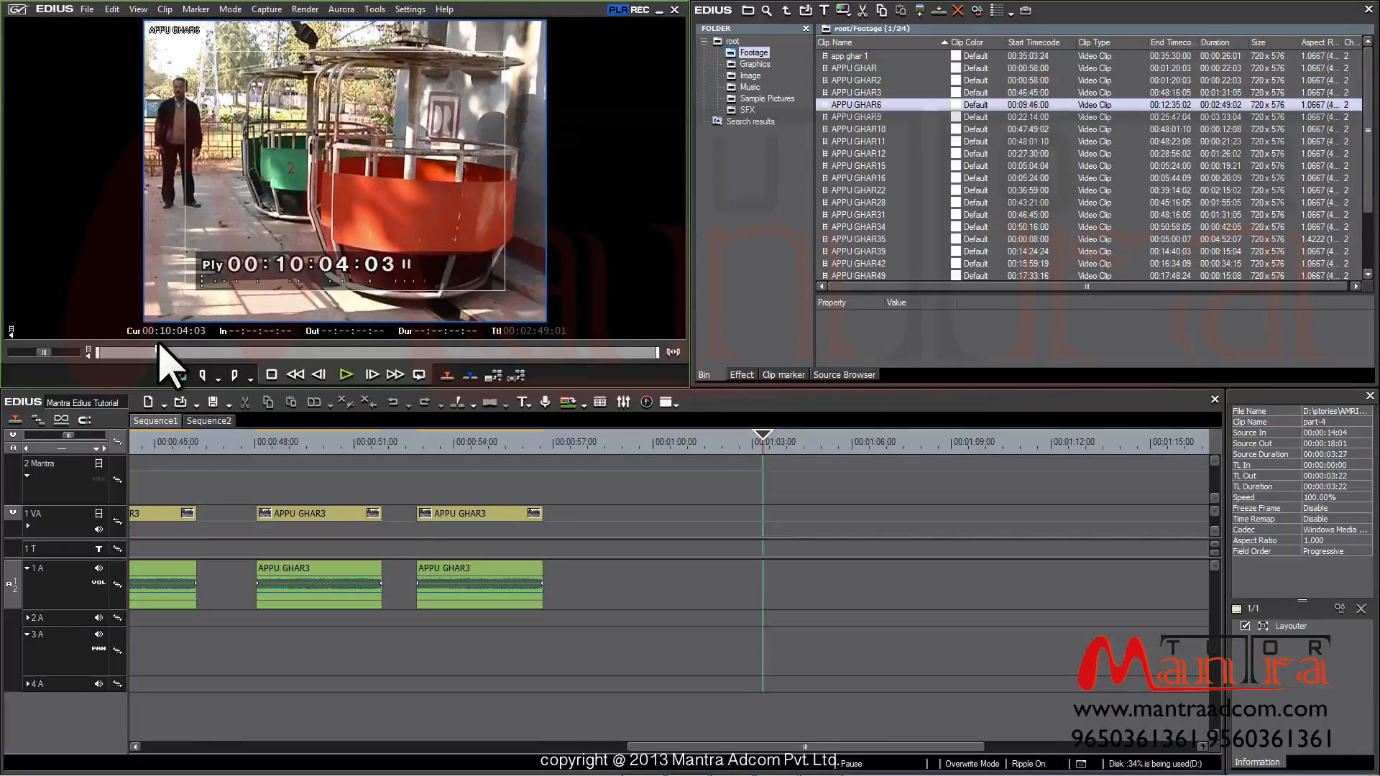
{"action": "key", "text": "Up"}
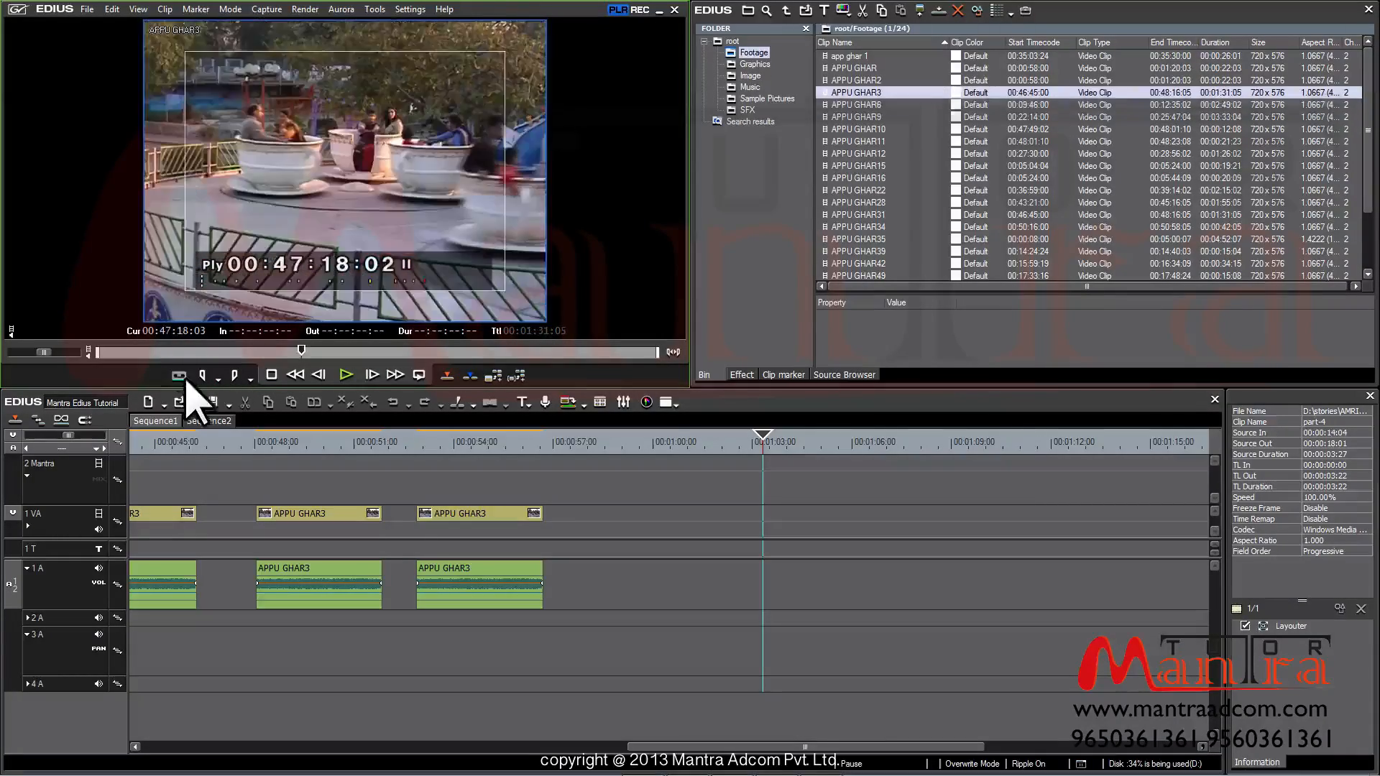
{"action": "left_click", "coordinate": [105, 352]}
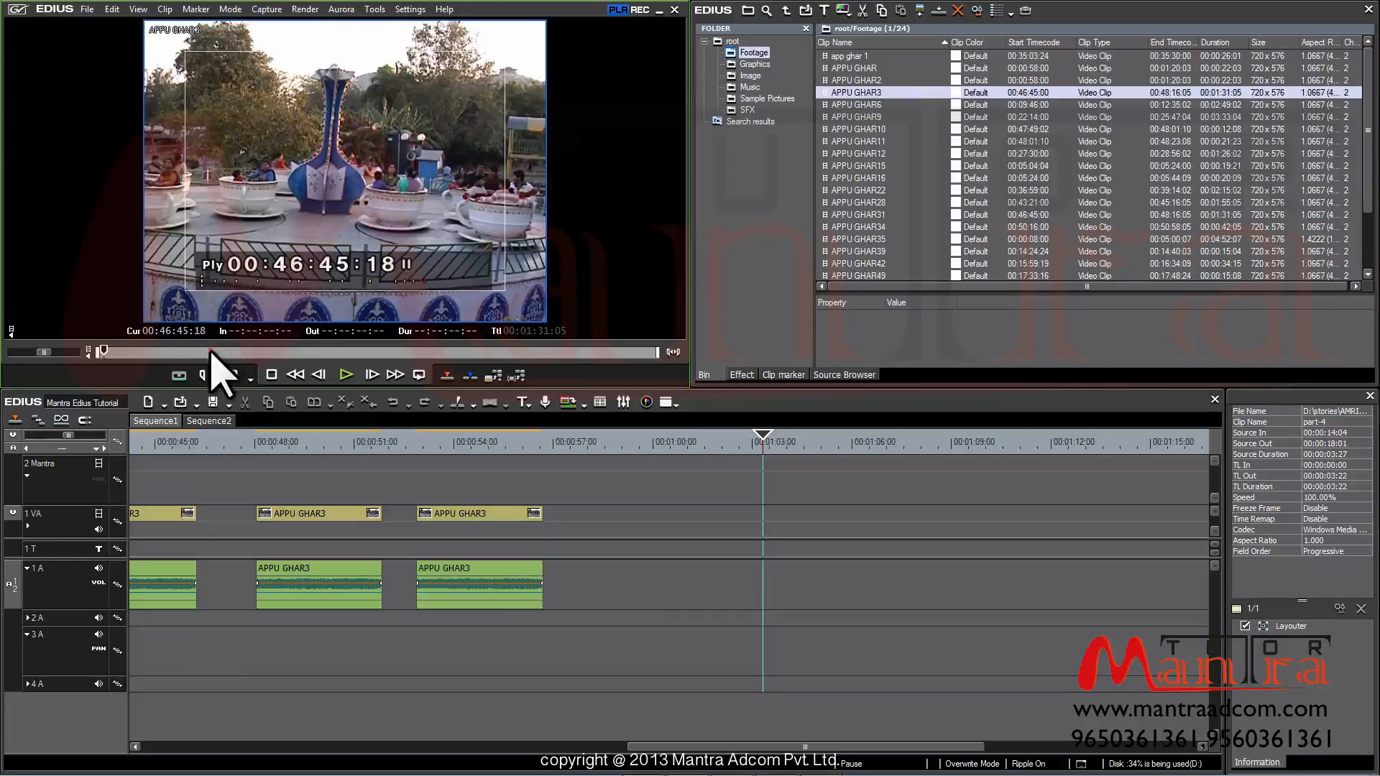
{"action": "left_click_drag", "start_coordinate": [211, 350], "coordinate": [242, 352]}
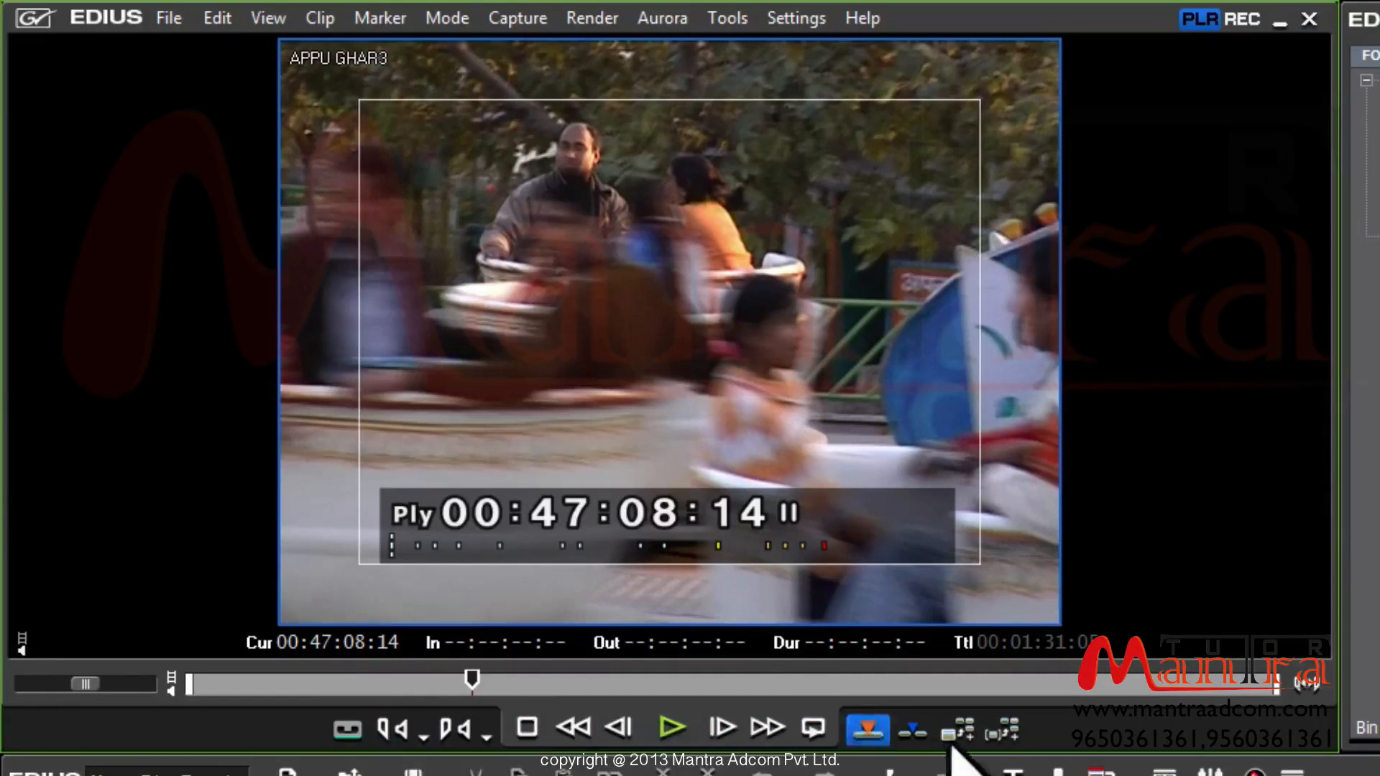
Cue APPU GHAR3 back to 00:46:46:16 and mark the In point there
{"action": "left_click", "coordinate": [210, 683]}
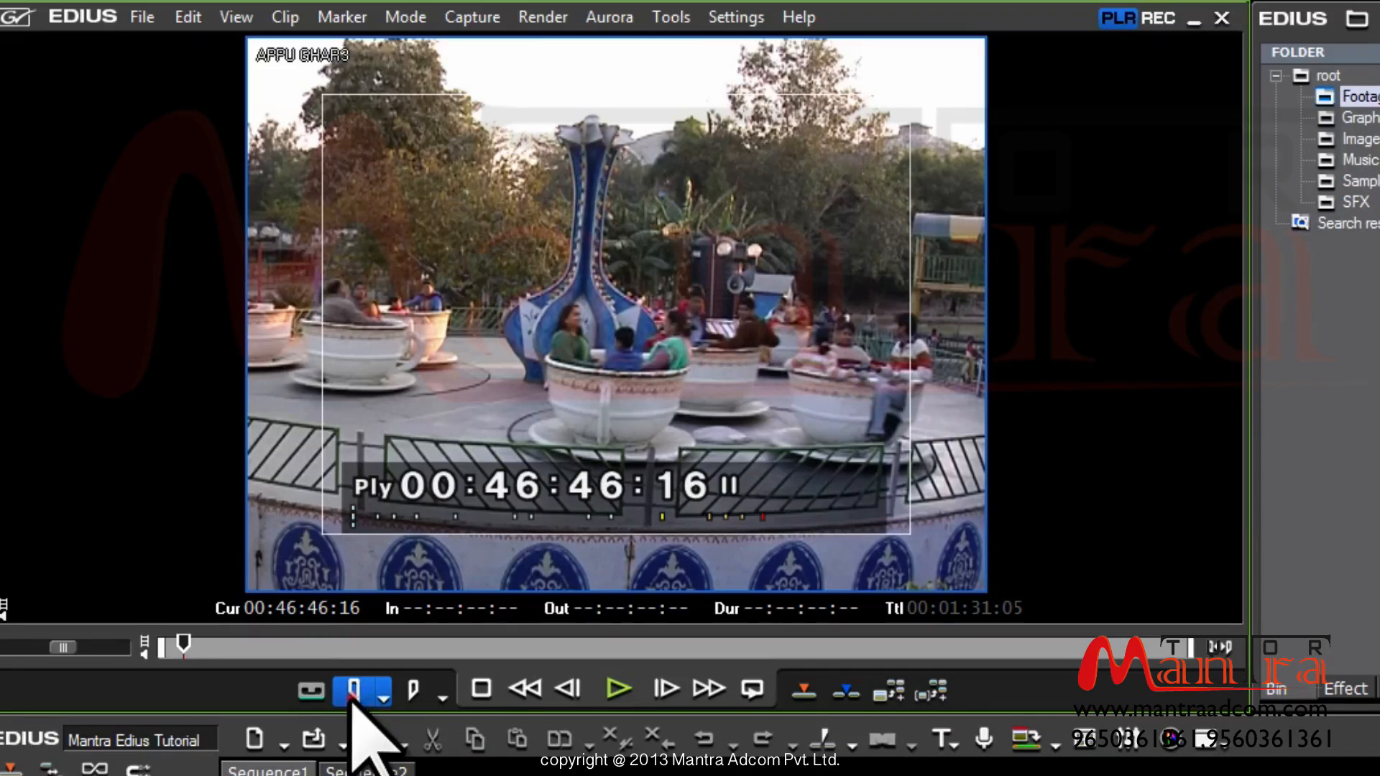
{"action": "left_click", "coordinate": [352, 700]}
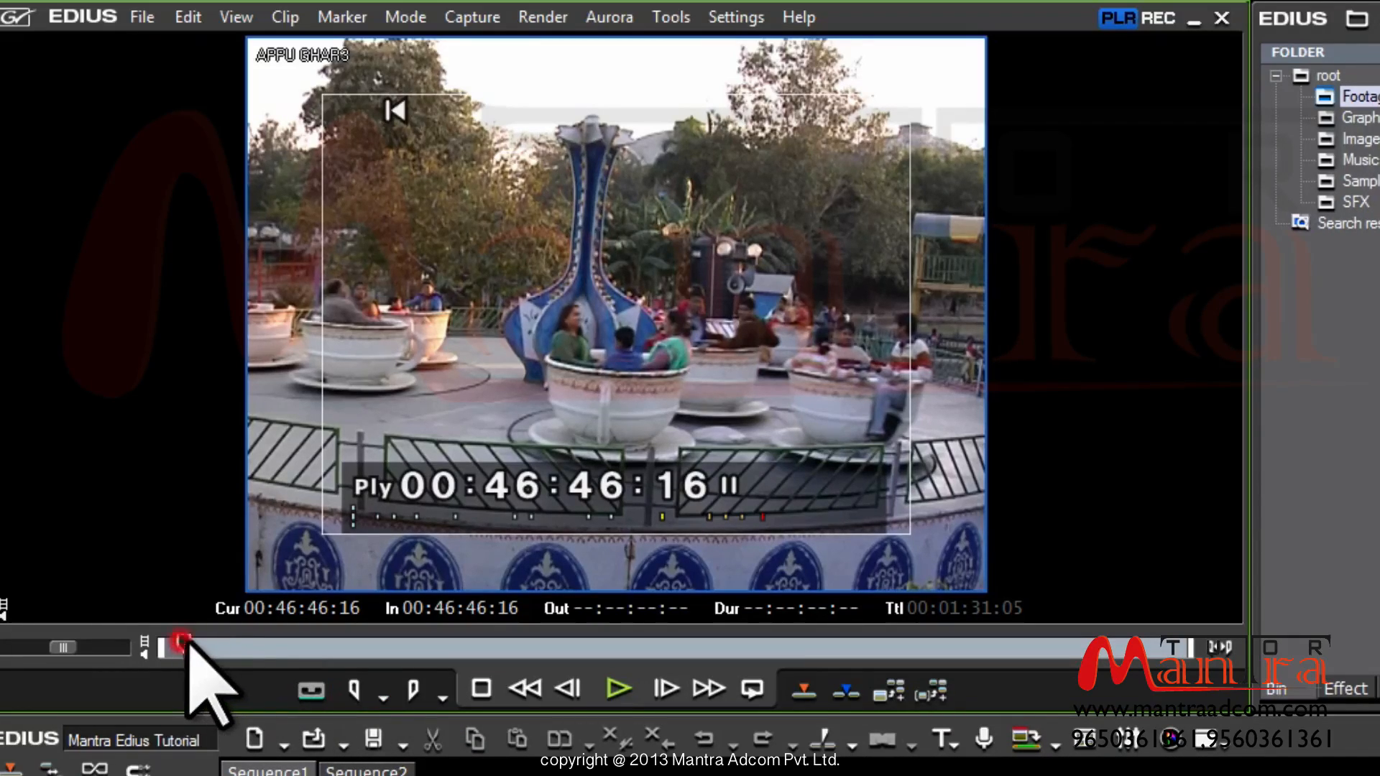
Preview past the In point, return to it, then cue APPU GHAR3 to 00:46:49:24
{"action": "left_click_drag", "start_coordinate": [188, 647], "coordinate": [214, 645]}
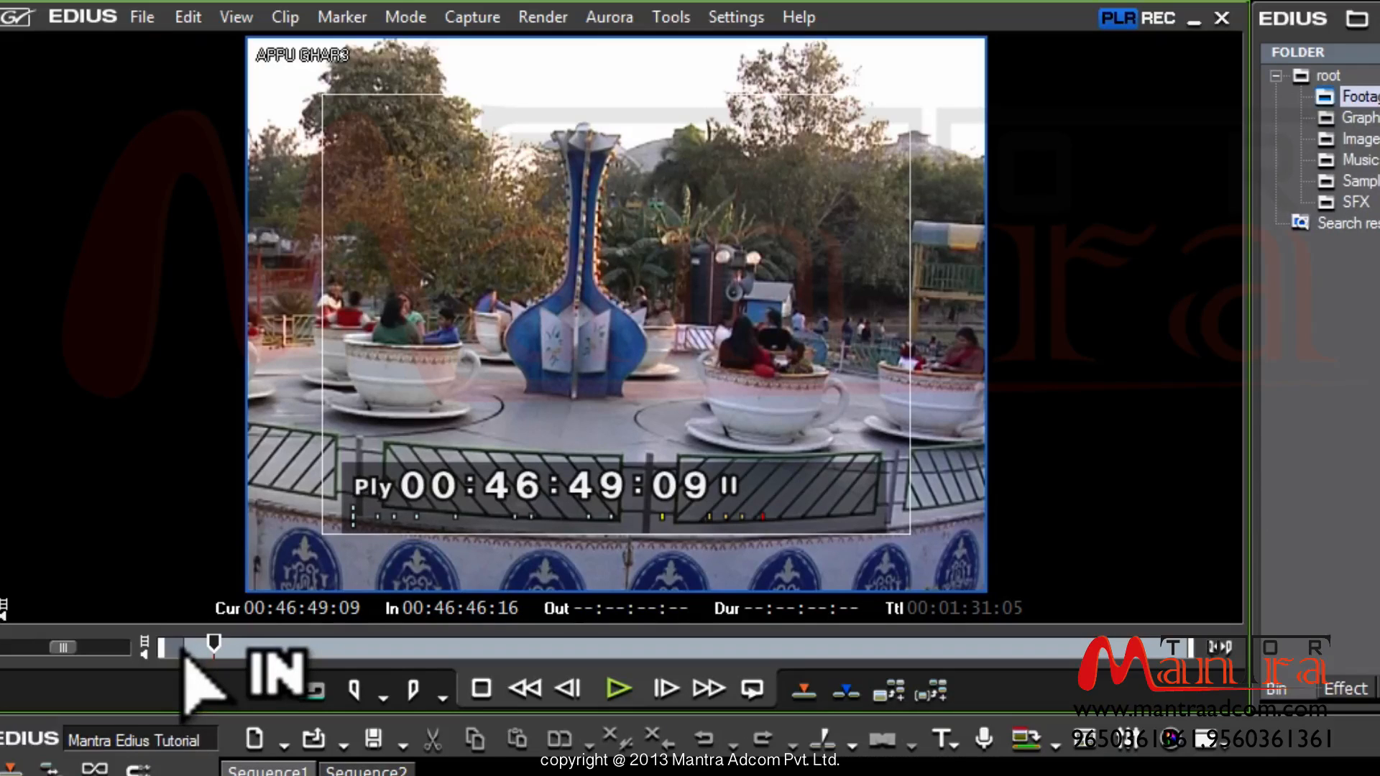
{"action": "left_click_drag", "start_coordinate": [213, 643], "coordinate": [185, 644]}
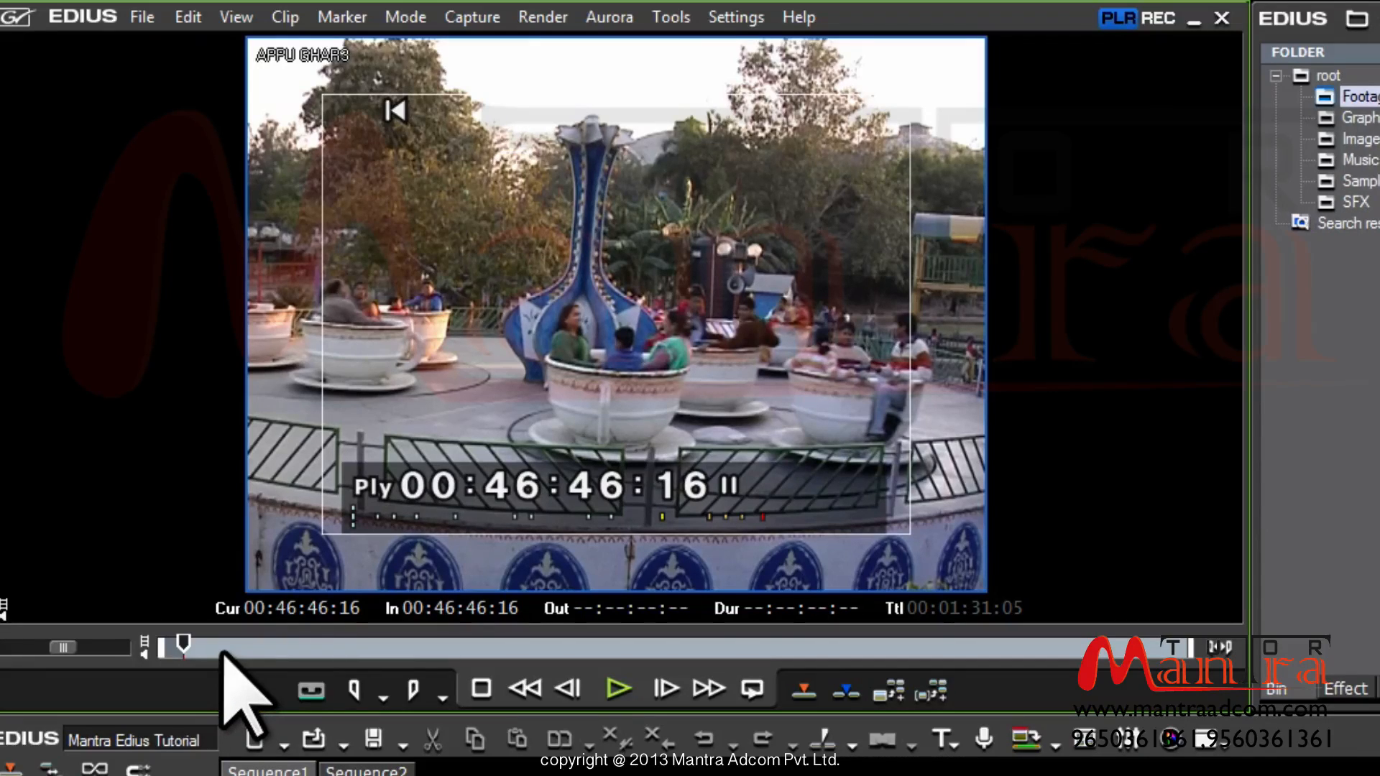
{"action": "left_click_drag", "start_coordinate": [223, 652], "coordinate": [207, 642]}
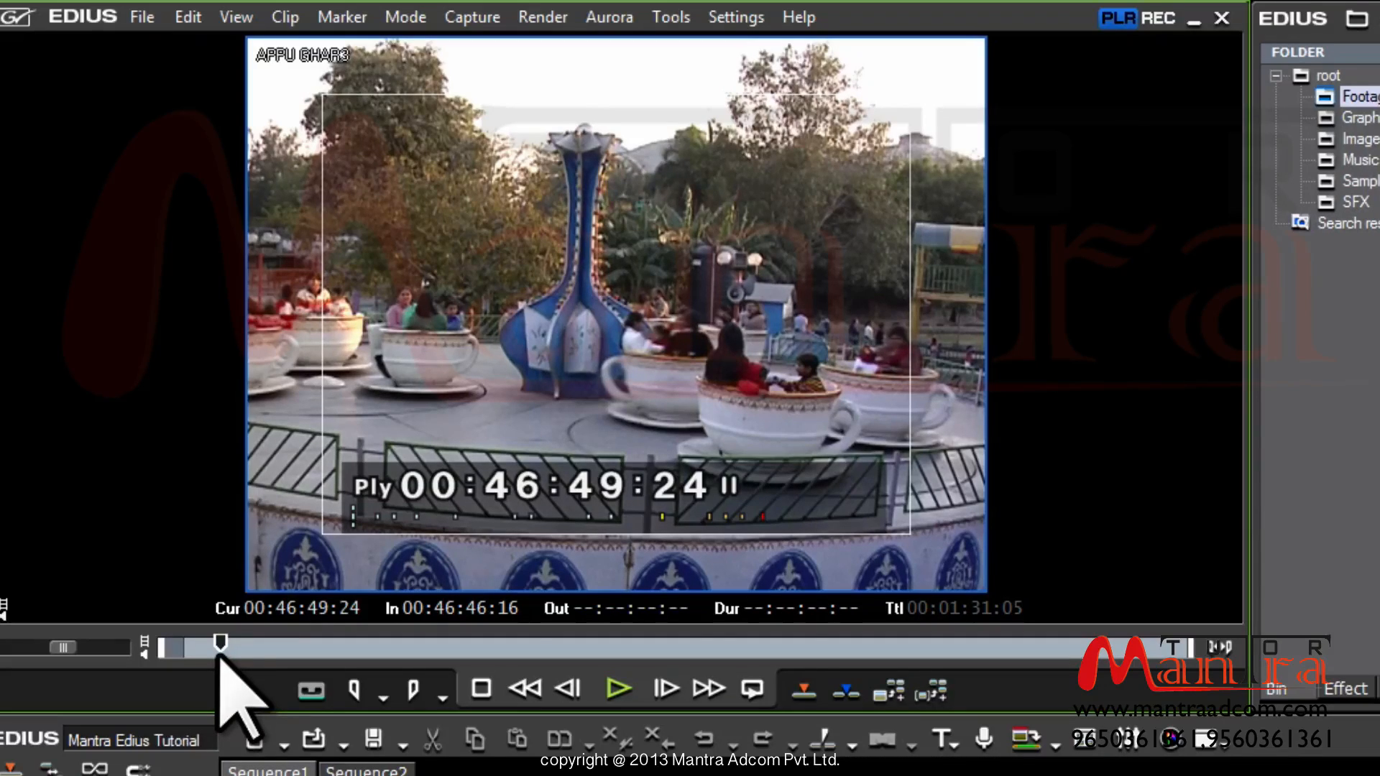
Mark the Out point at 00:46:49:24 for a 00:00:03:08 range and zoom the position bar to it
{"action": "left_click", "coordinate": [418, 688]}
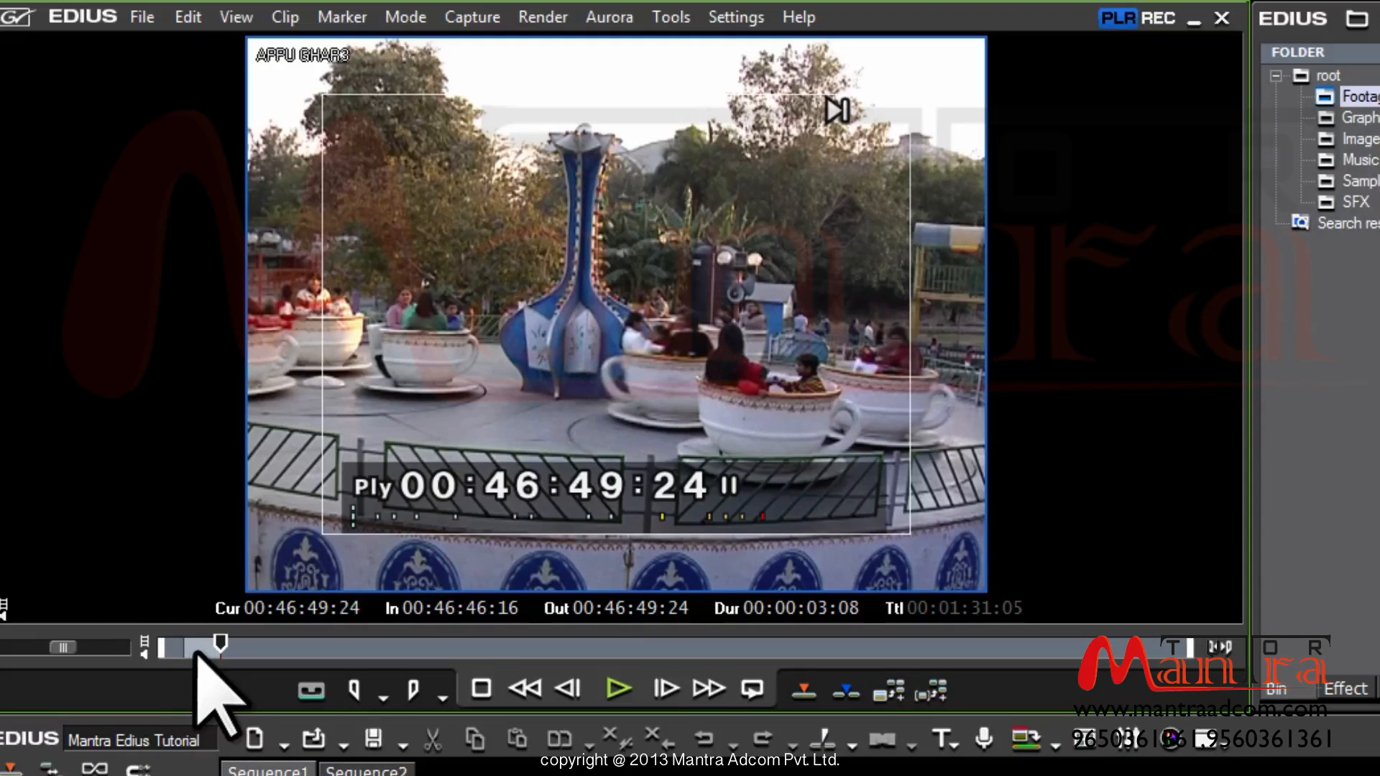
{"action": "left_click", "coordinate": [1220, 654]}
Scrub APPU GHAR3 past the old Out point and set a new In point at 00:47:41:11
{"action": "left_click_drag", "start_coordinate": [1006, 654], "coordinate": [731, 658]}
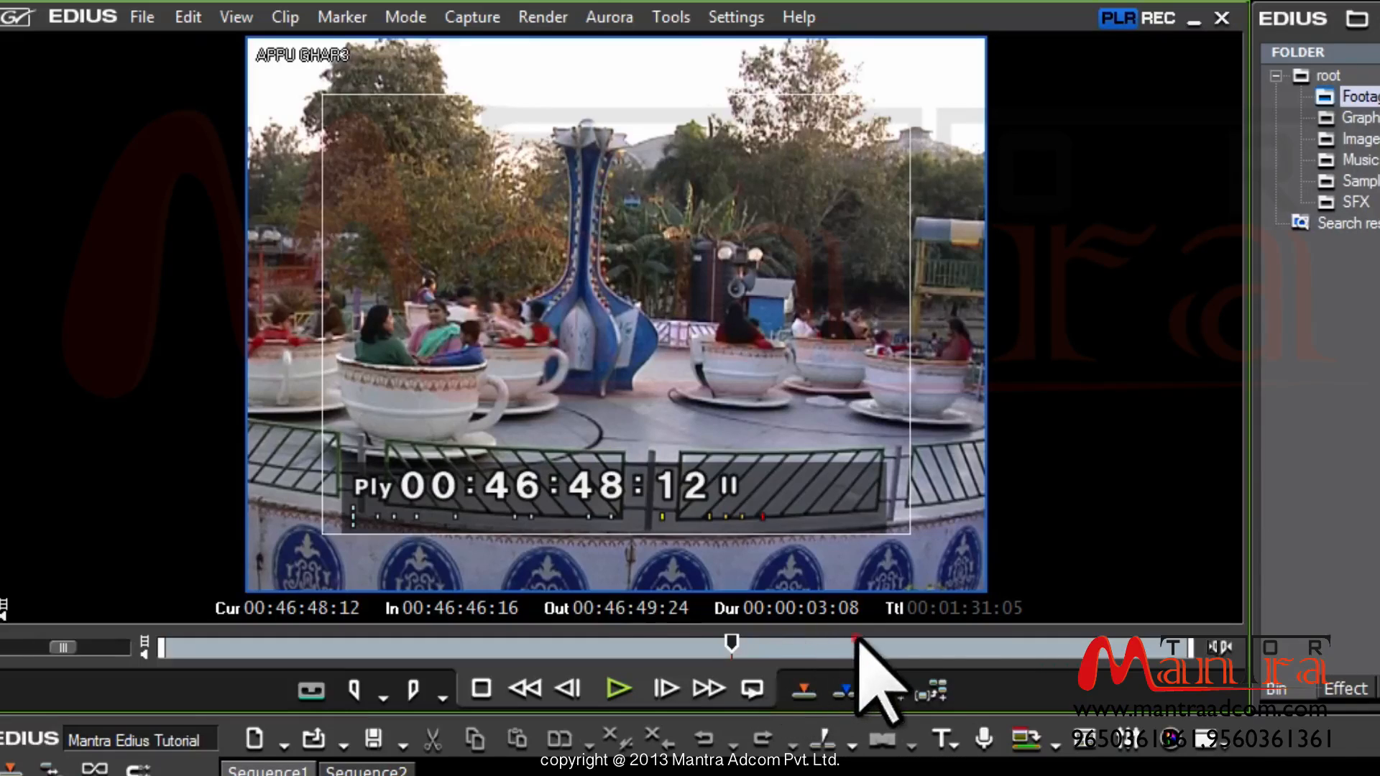
{"action": "left_click", "coordinate": [976, 650]}
{"action": "left_click", "coordinate": [1220, 648]}
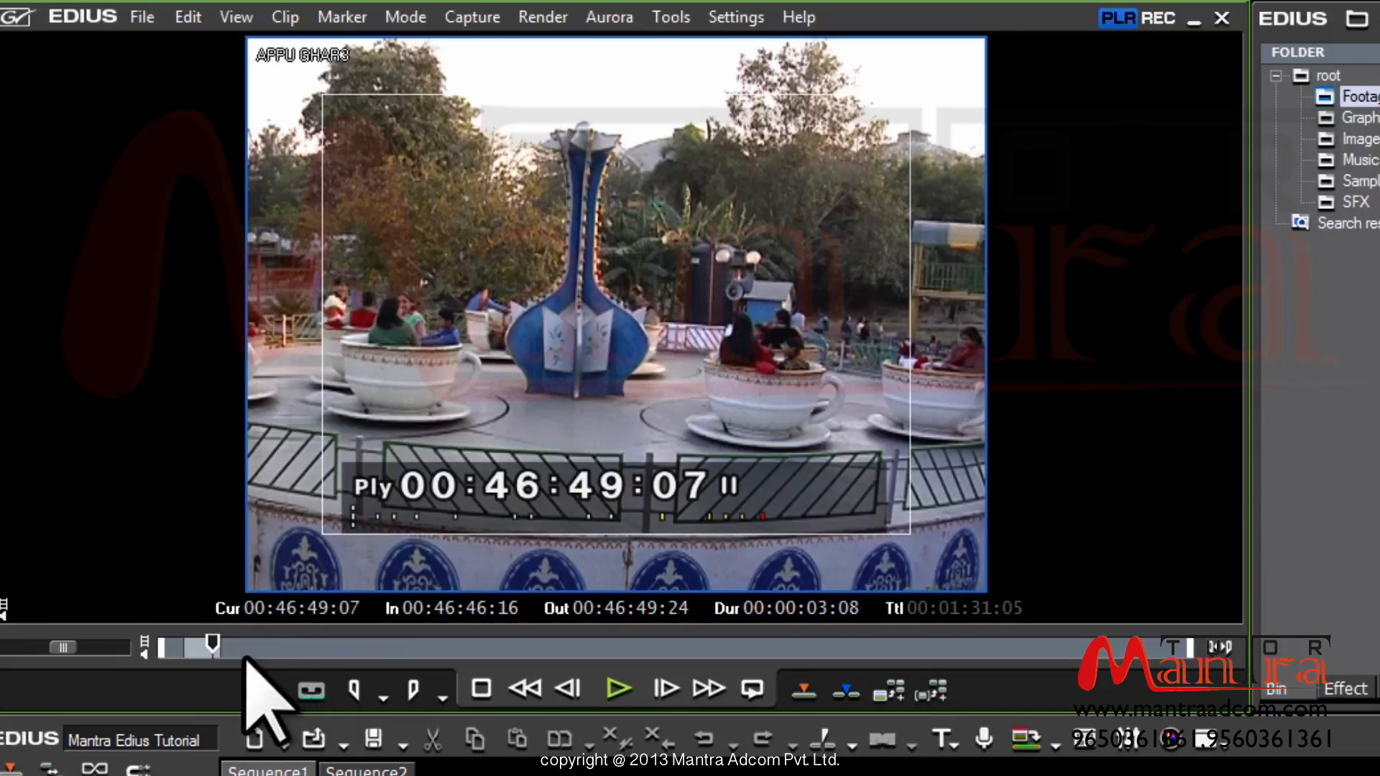
{"action": "left_click", "coordinate": [277, 646]}
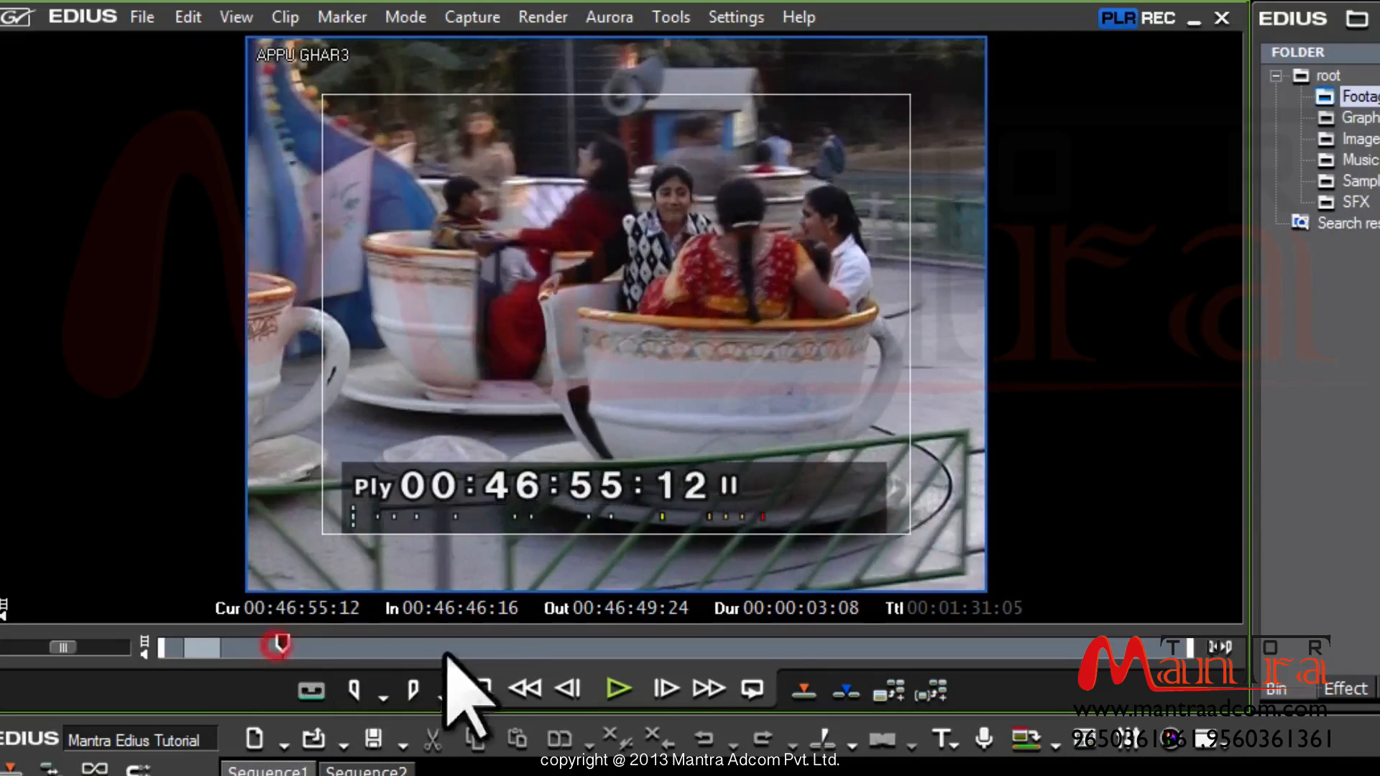
{"action": "left_click_drag", "start_coordinate": [444, 652], "coordinate": [662, 648]}
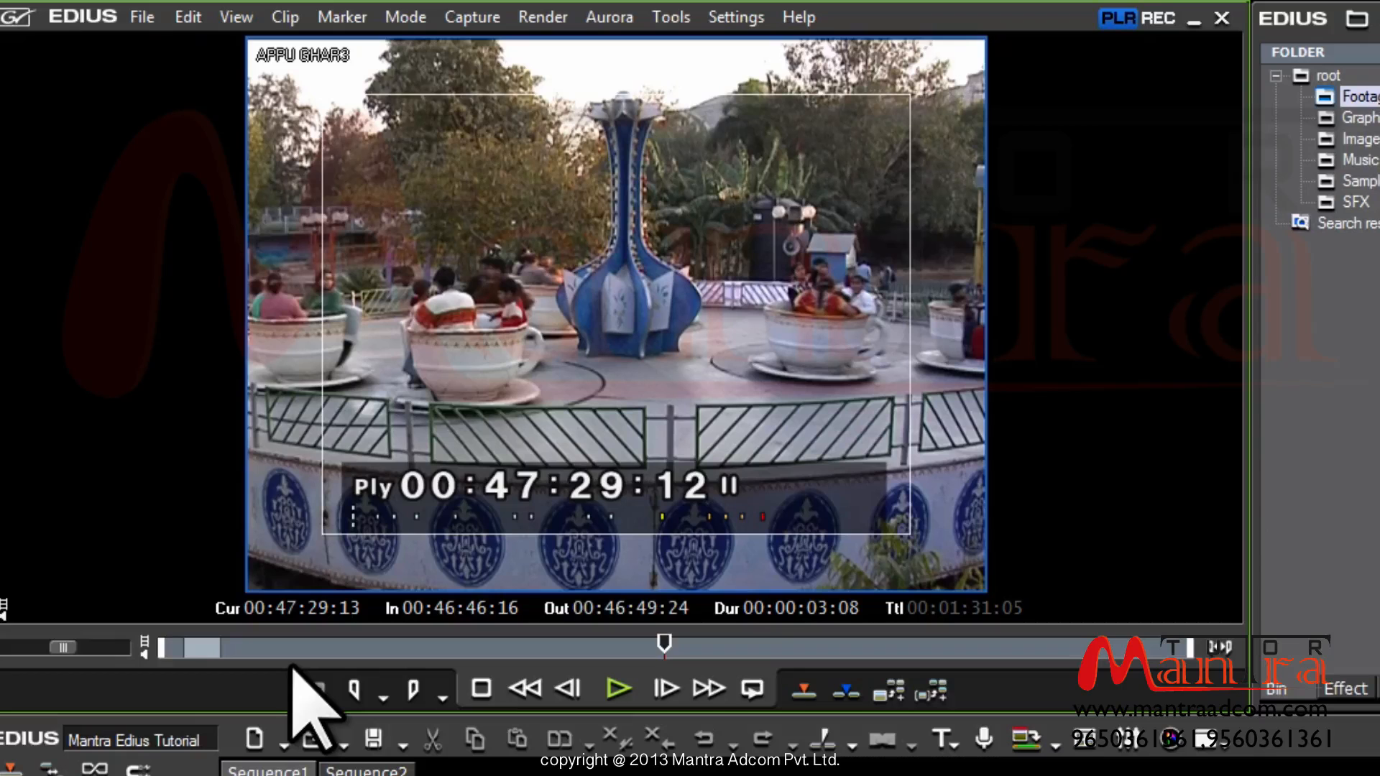
{"action": "left_click", "coordinate": [454, 647]}
{"action": "left_click_drag", "start_coordinate": [454, 647], "coordinate": [797, 648]}
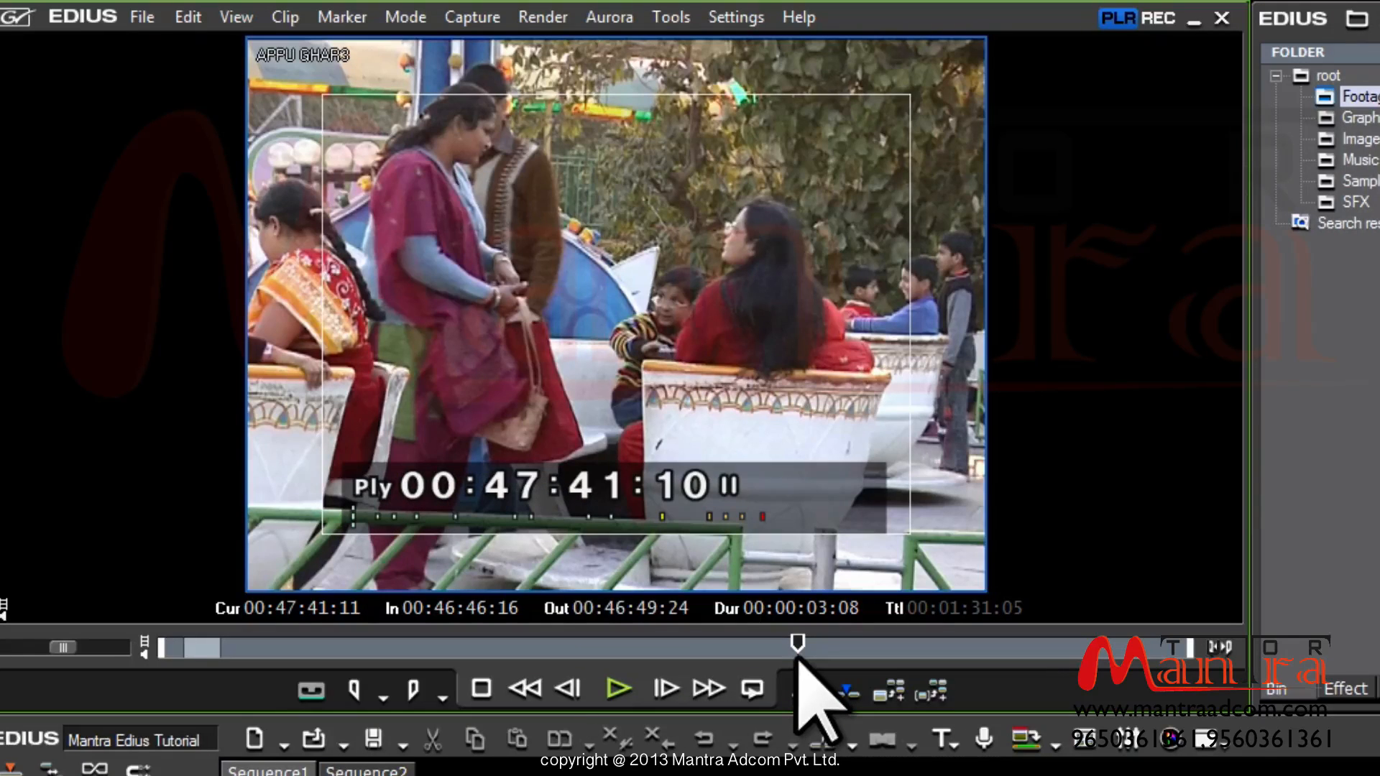
{"action": "key", "text": "i"}
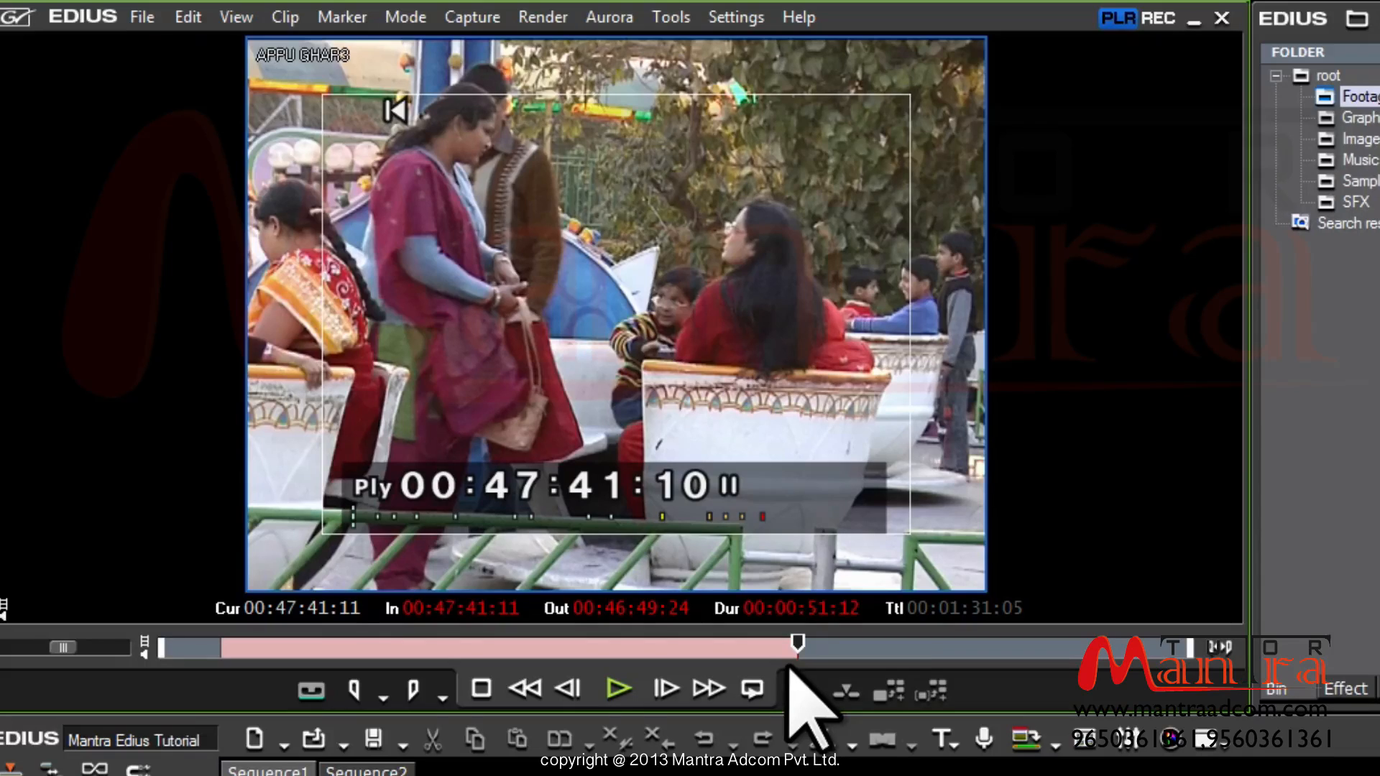
{"action": "type", "text": "0"}
Set the Out point at 00:47:45:14, giving a 00:00:04:03 marked range
{"action": "key", "text": "Return"}
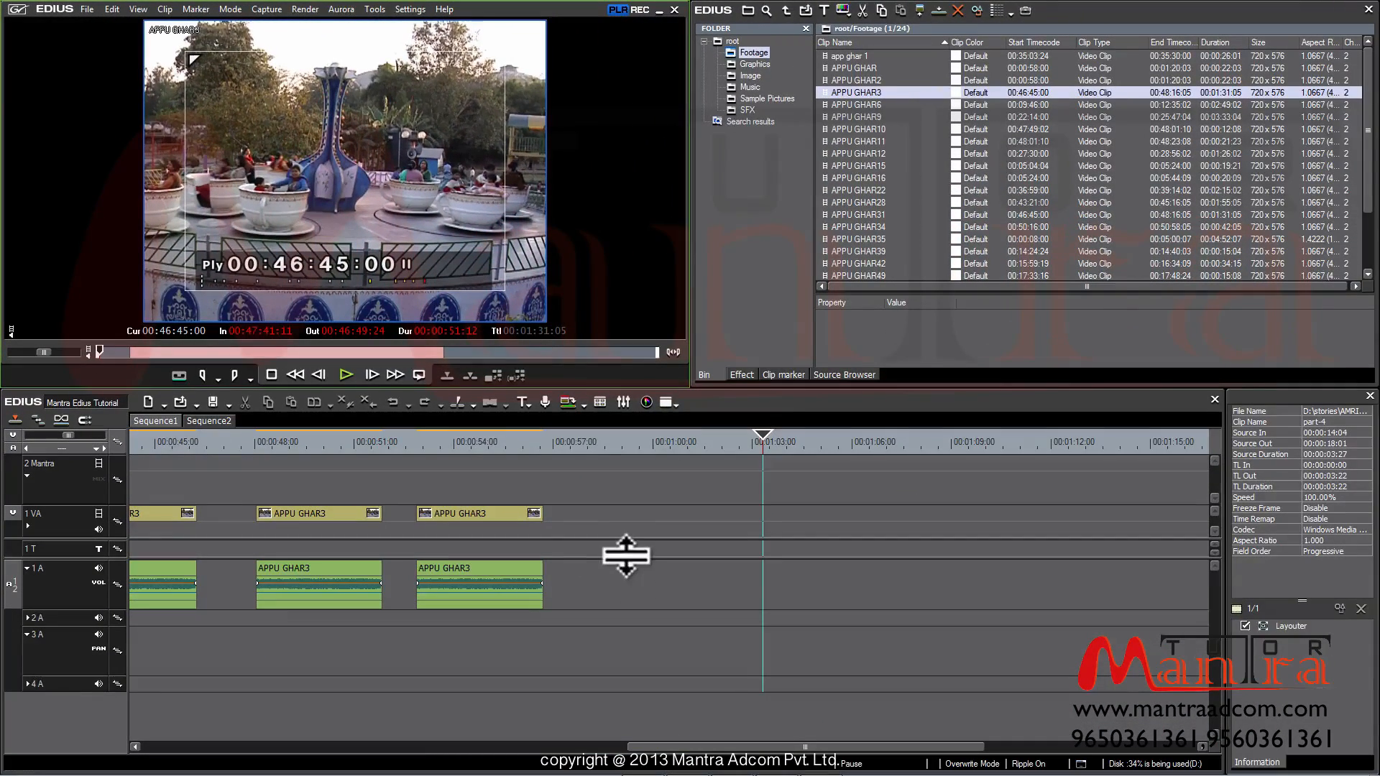
{"action": "left_click", "coordinate": [473, 353]}
{"action": "left_click_drag", "start_coordinate": [471, 363], "coordinate": [468, 362]}
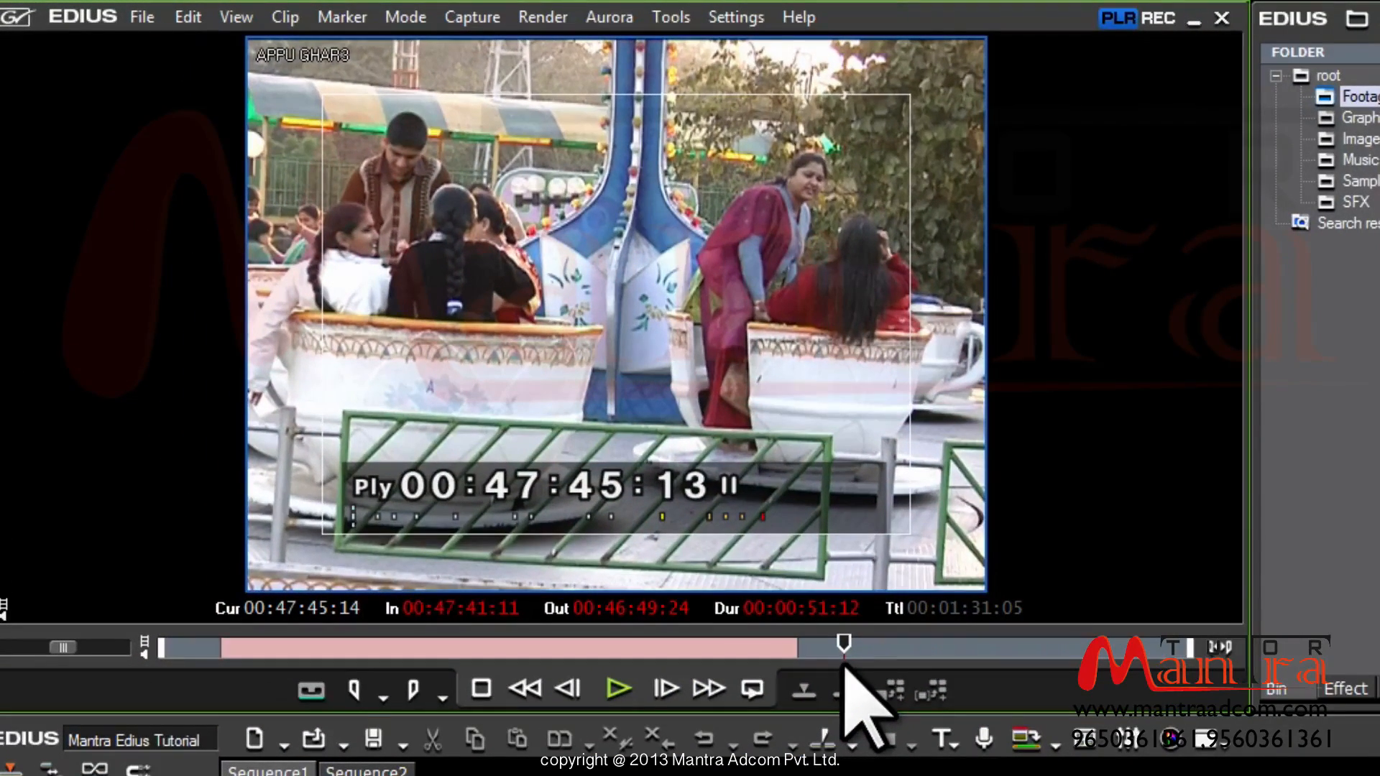
{"action": "key", "text": "o"}
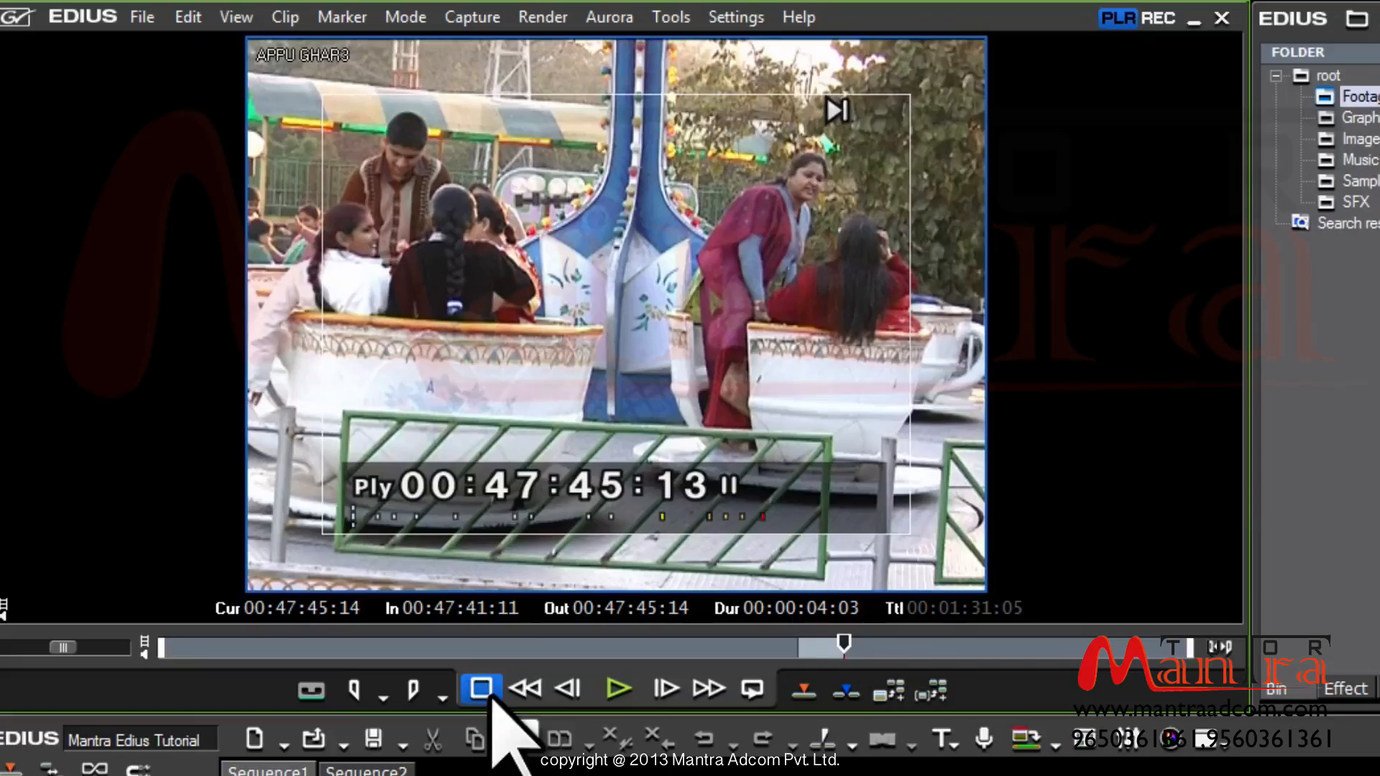
{"action": "left_click", "coordinate": [538, 647]}
{"action": "left_click", "coordinate": [618, 690]}
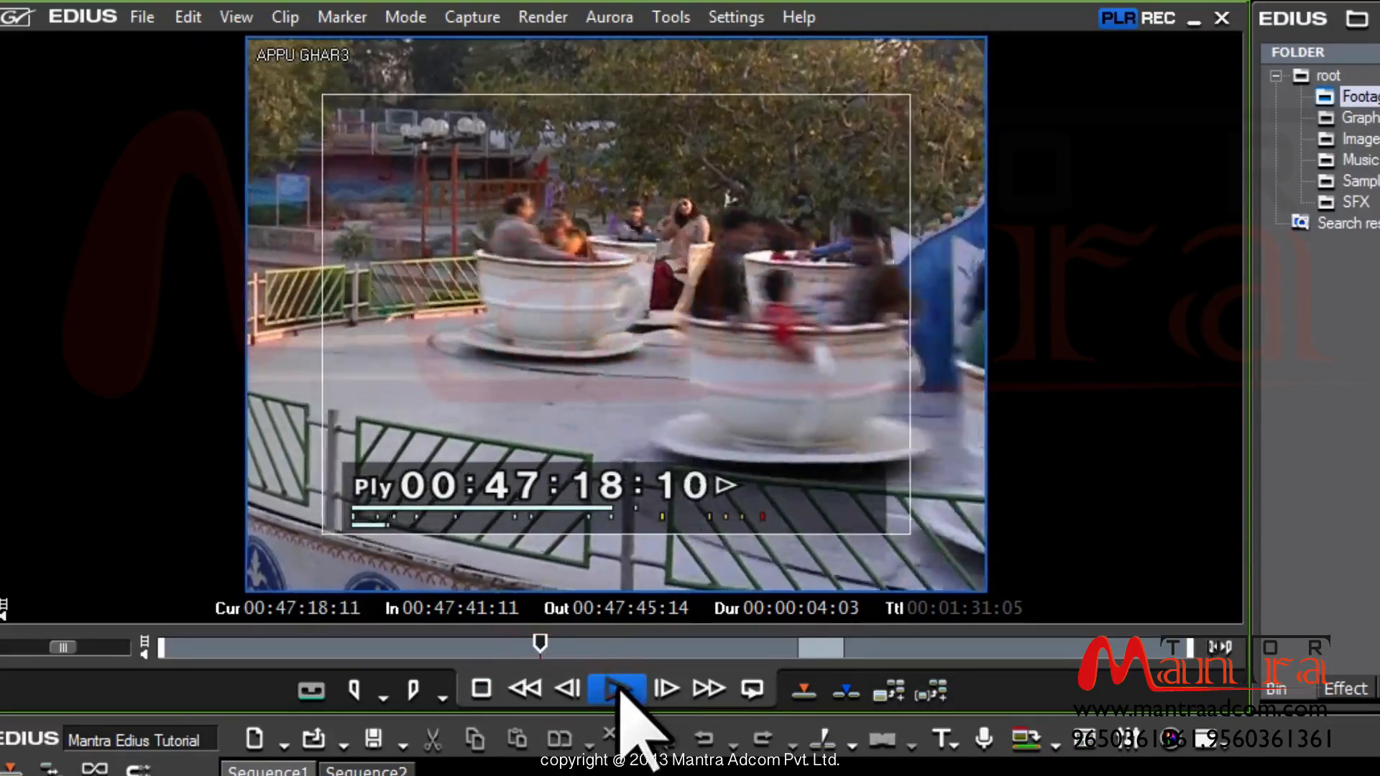
{"action": "left_click", "coordinate": [483, 690]}
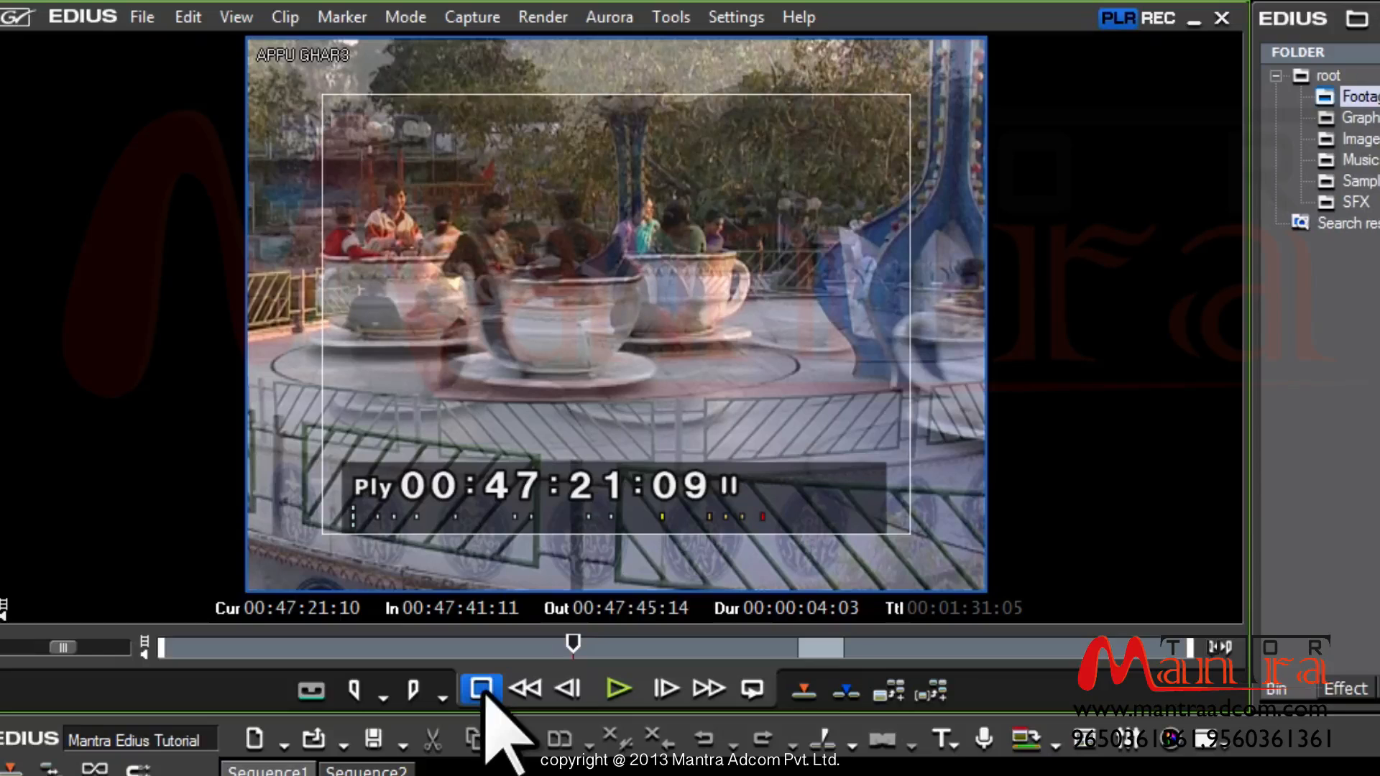
{"action": "left_click", "coordinate": [616, 693]}
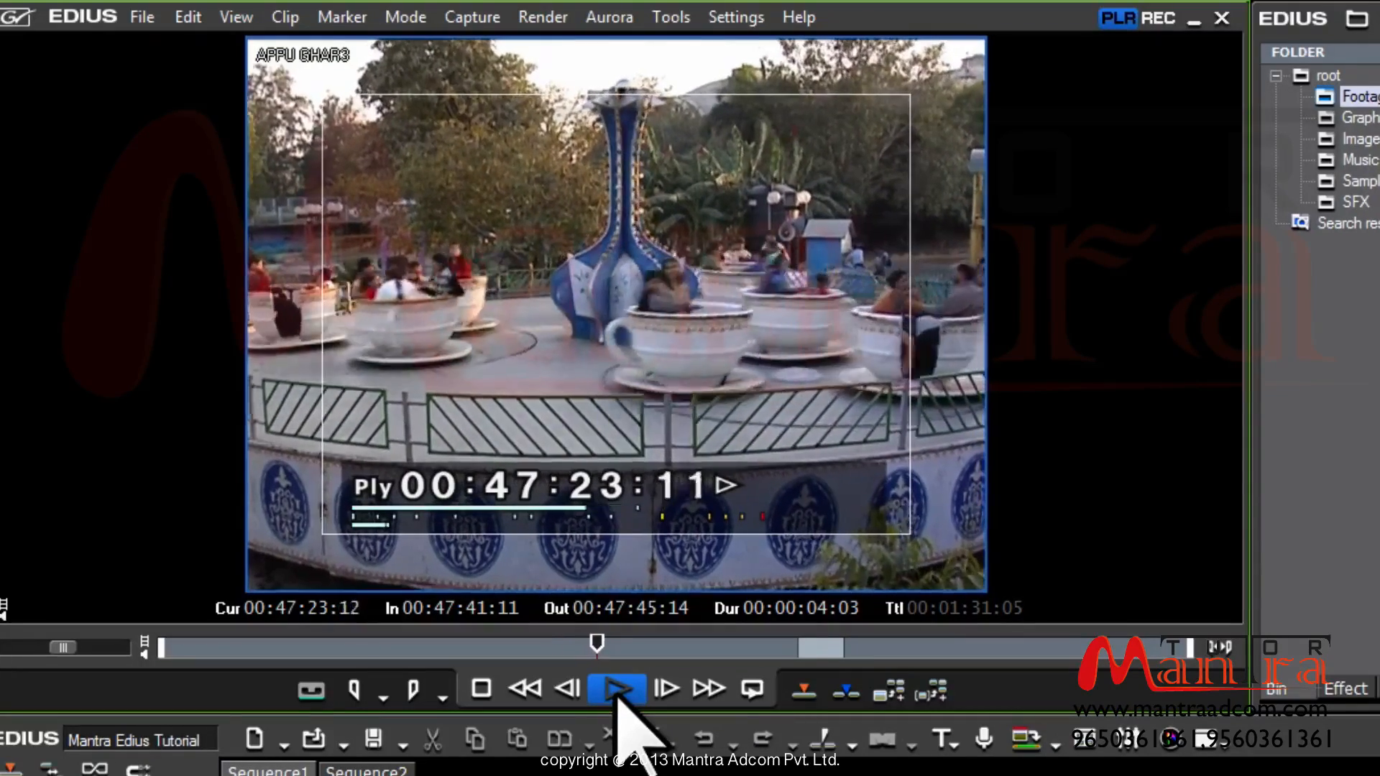
{"action": "left_click", "coordinate": [617, 696]}
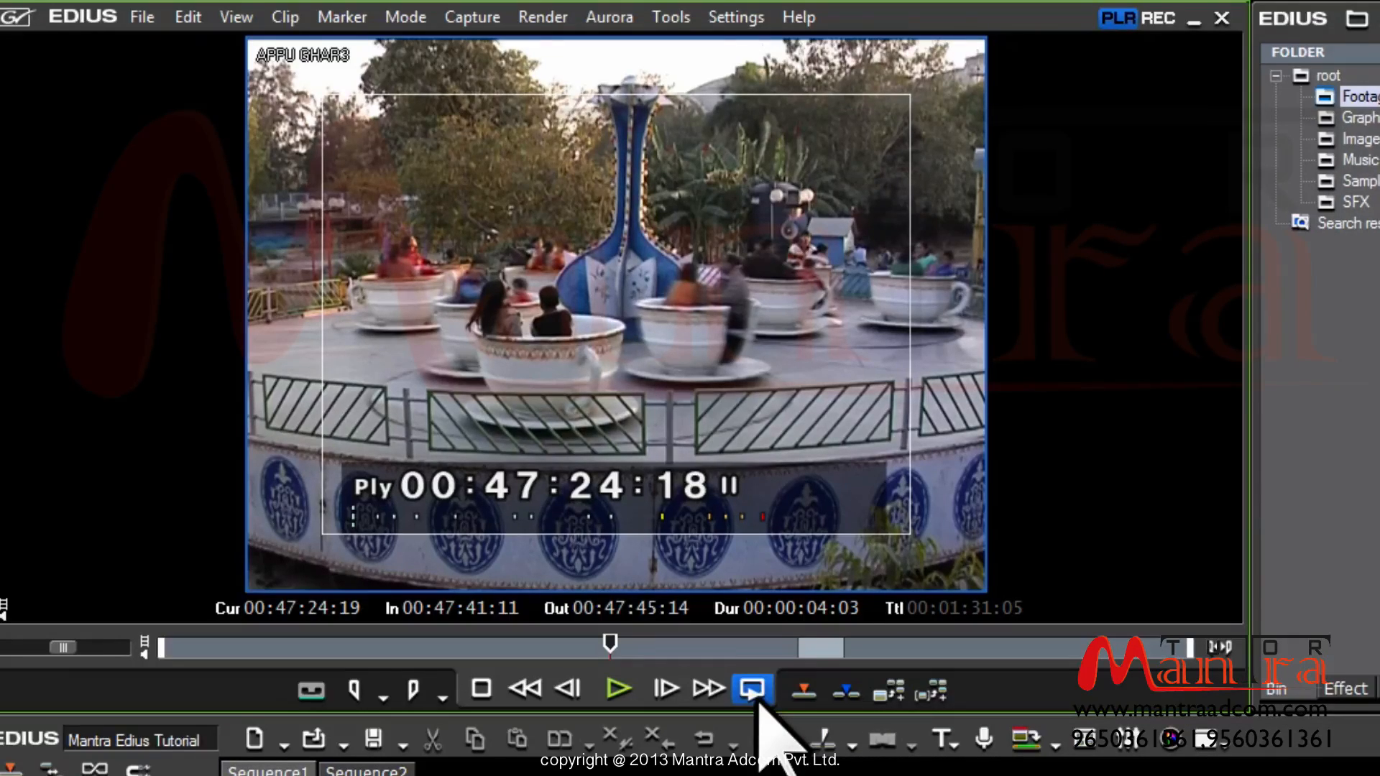
{"action": "left_click", "coordinate": [517, 700]}
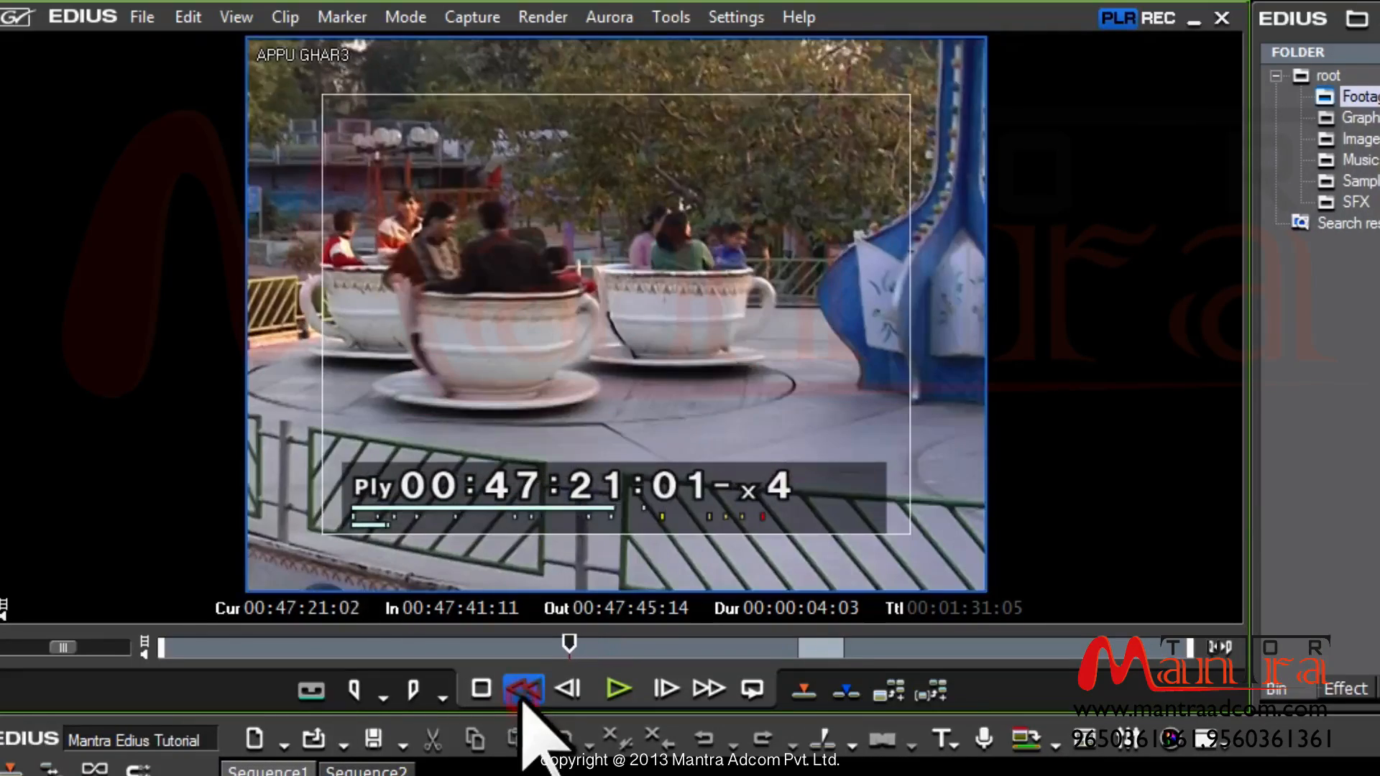
{"action": "left_click", "coordinate": [523, 697]}
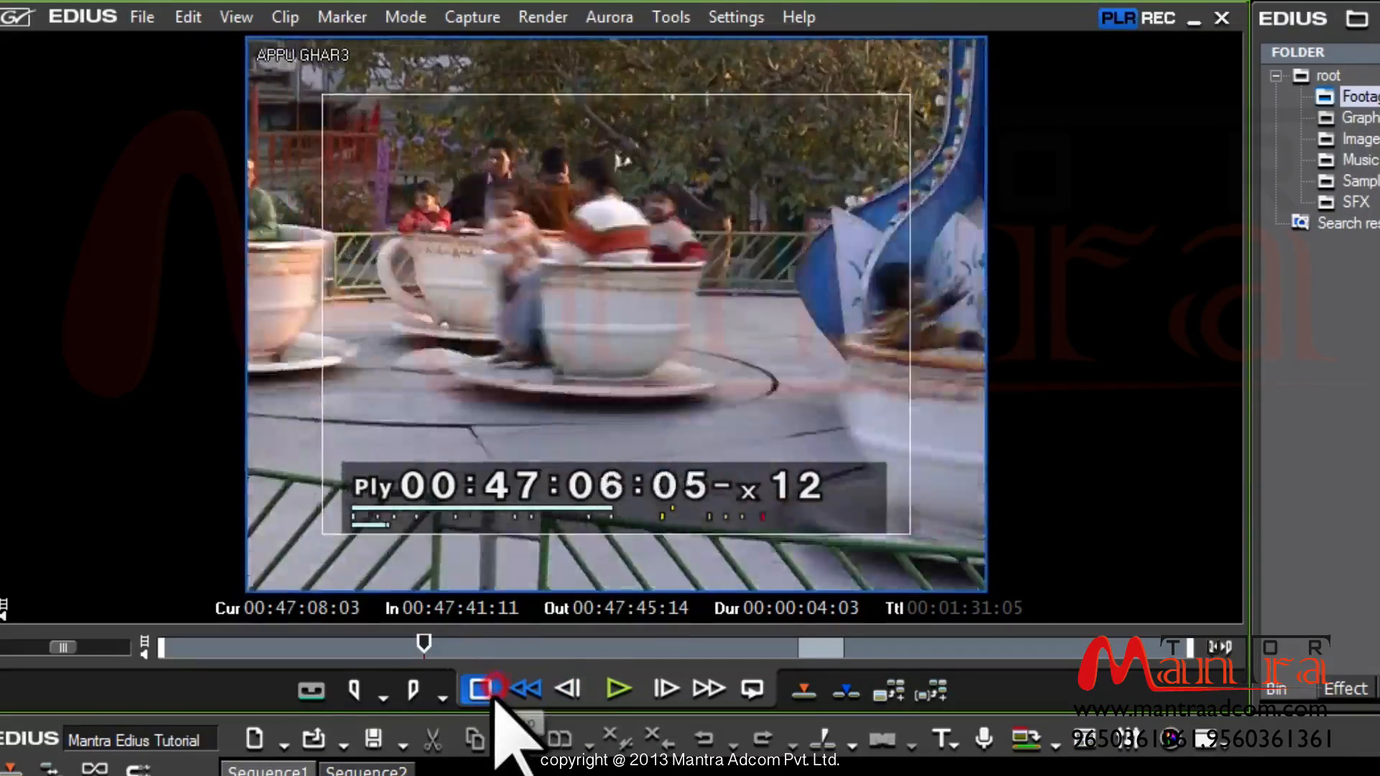
{"action": "left_click", "coordinate": [490, 694]}
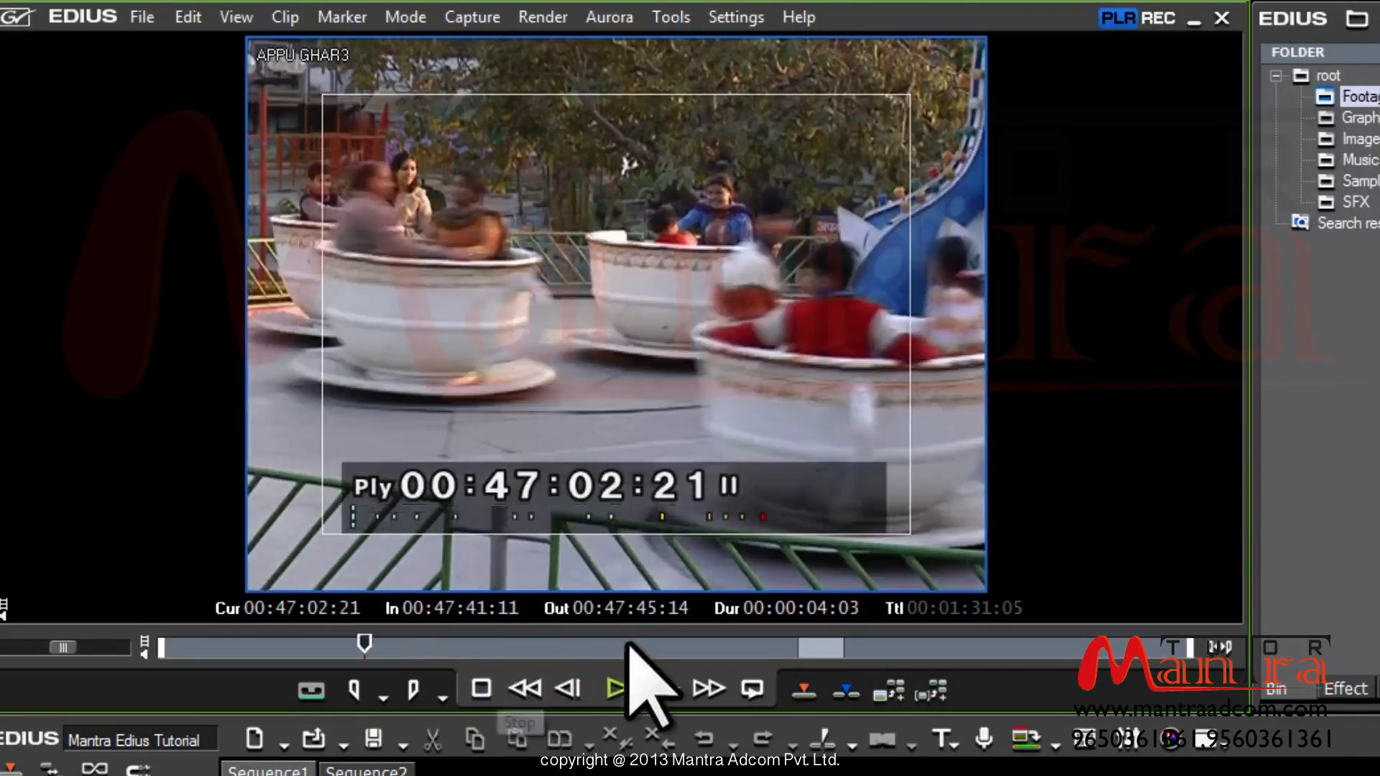
{"action": "left_click", "coordinate": [629, 645]}
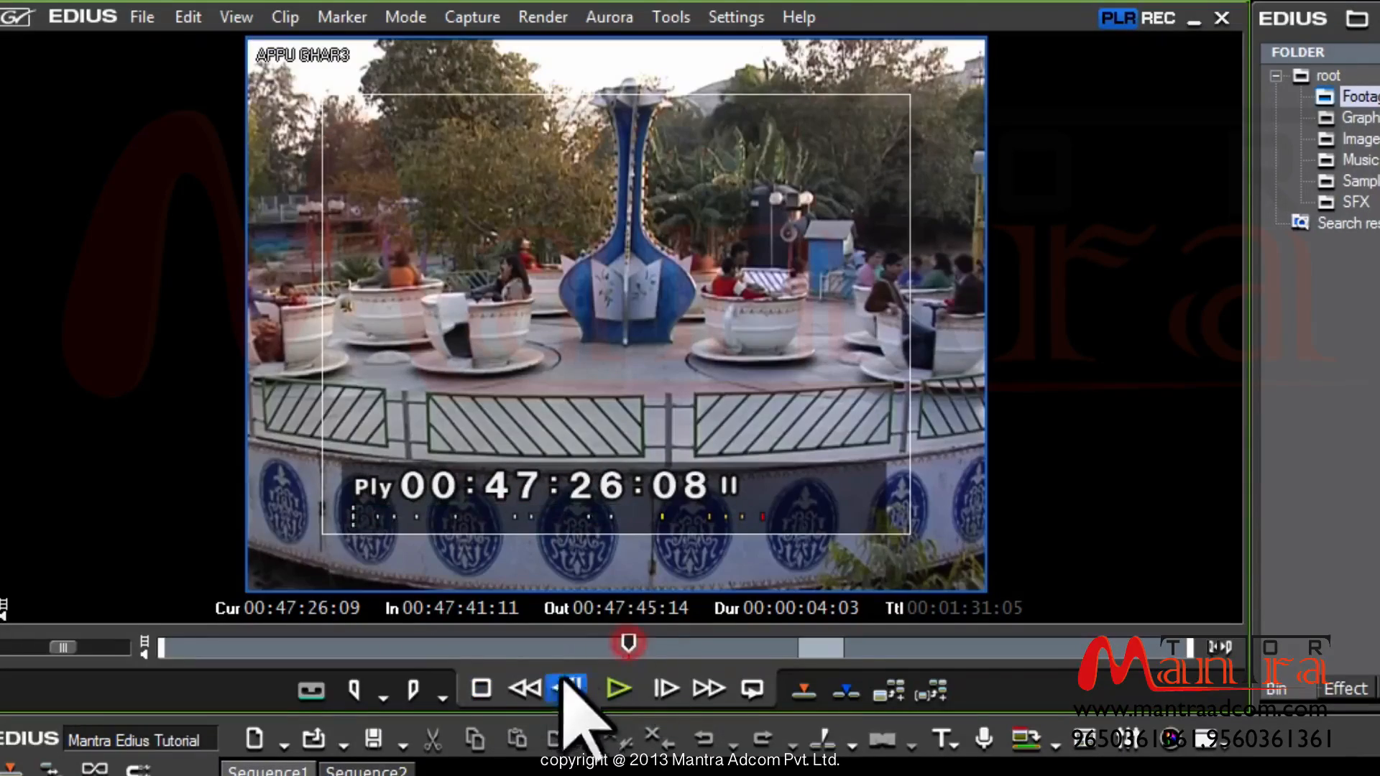
{"action": "left_click", "coordinate": [522, 692]}
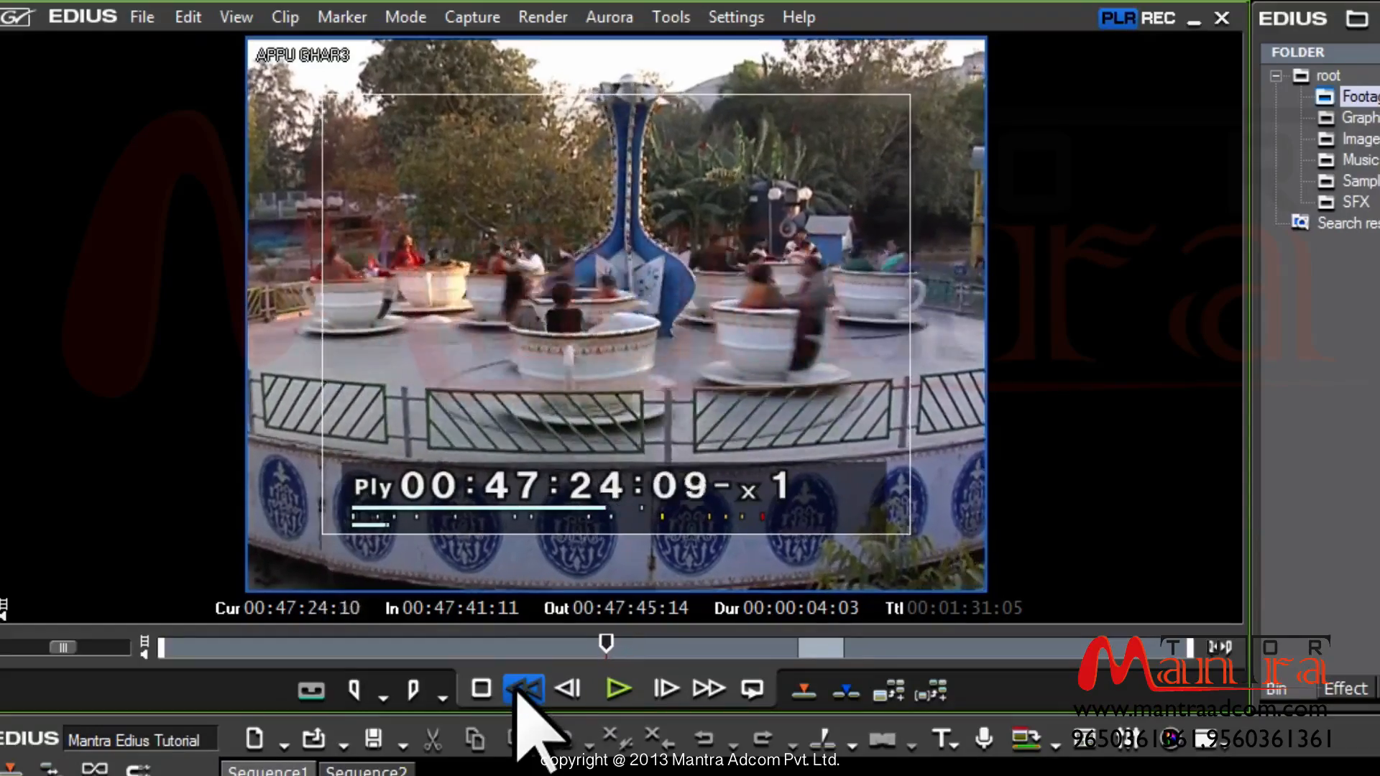
{"action": "left_click", "coordinate": [519, 692]}
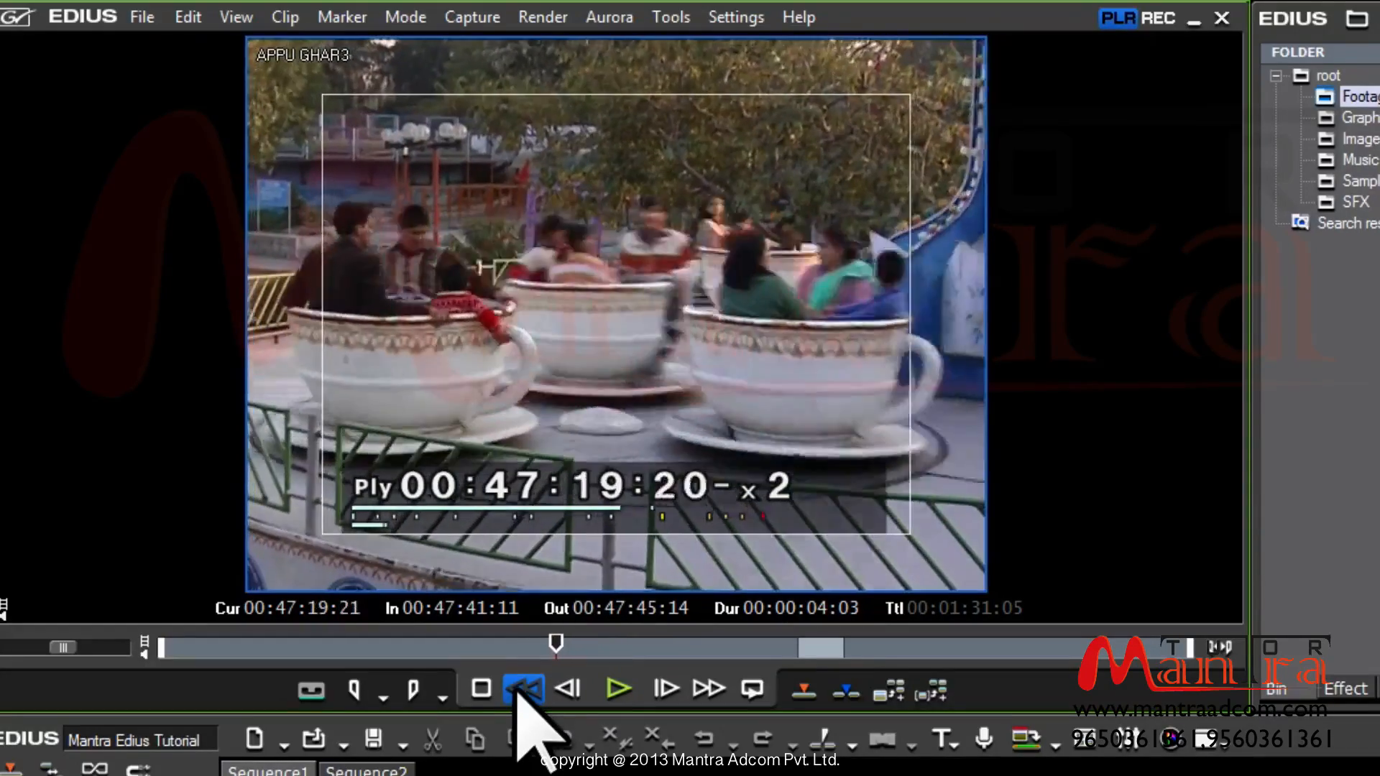
{"action": "left_click", "coordinate": [519, 696]}
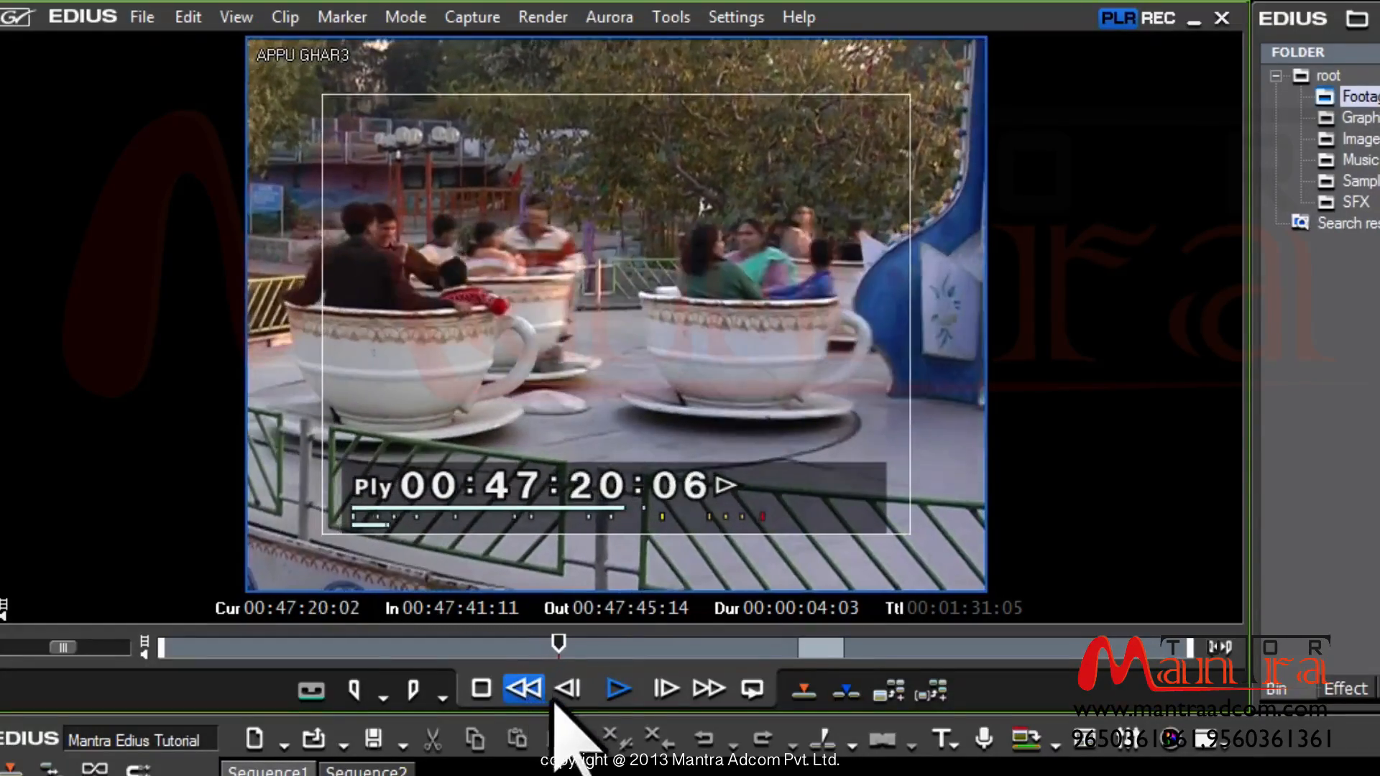
{"action": "left_click", "coordinate": [556, 698]}
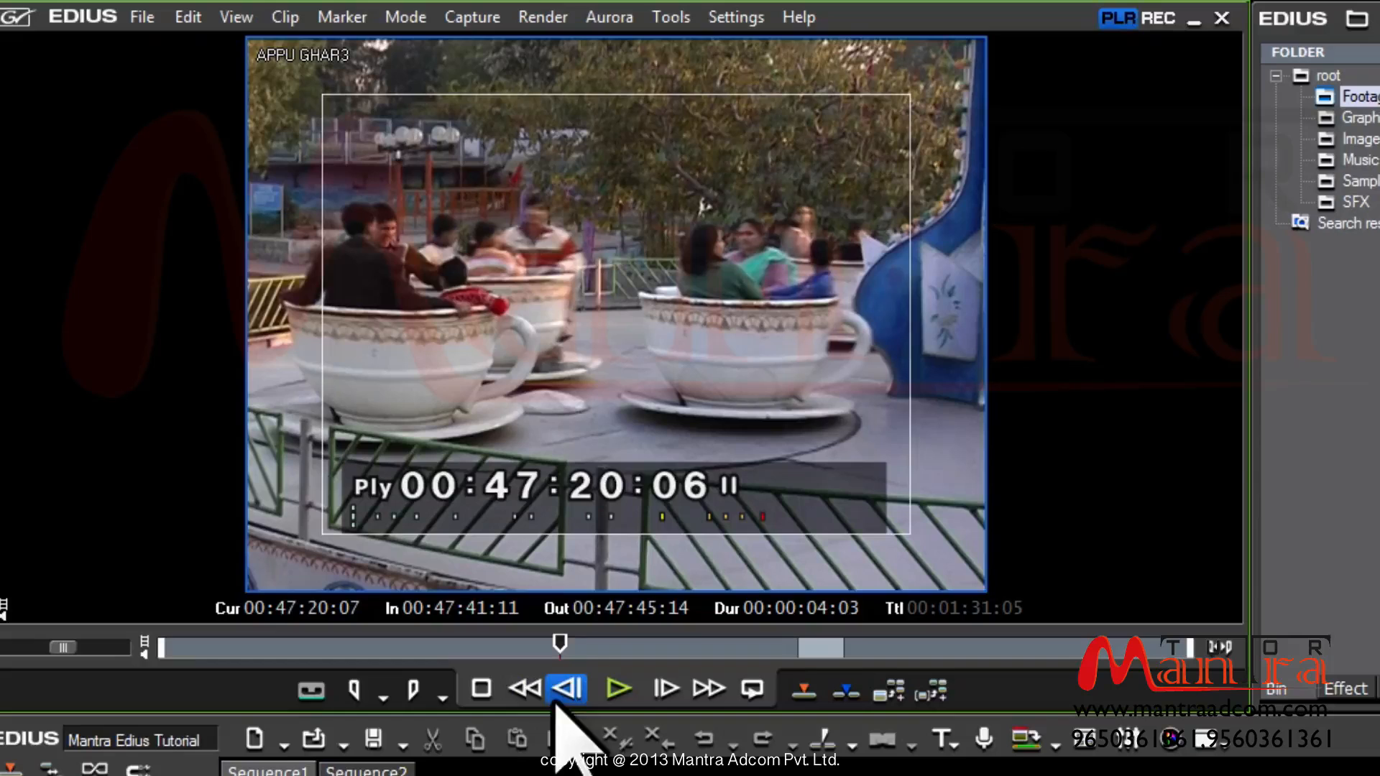
{"action": "left_click", "coordinate": [521, 692]}
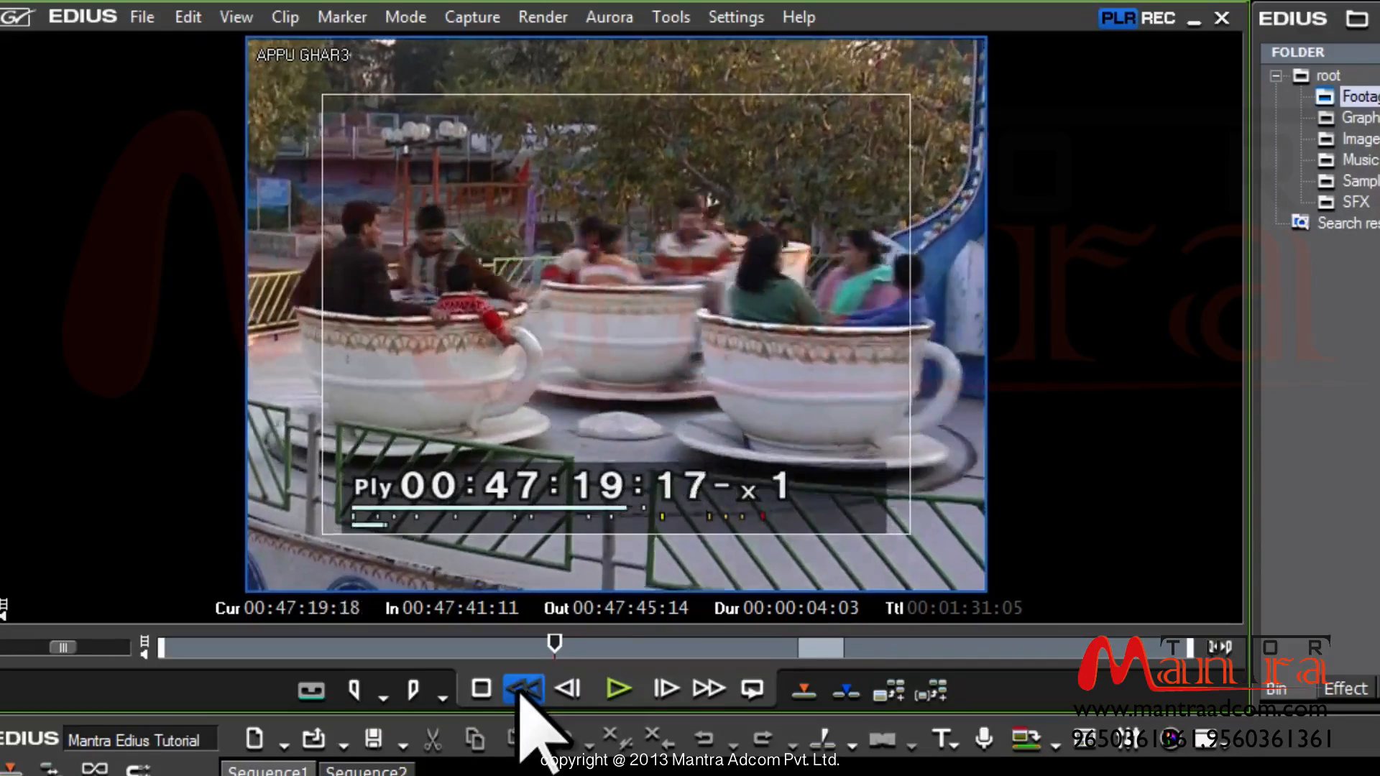
{"action": "left_click", "coordinate": [521, 691]}
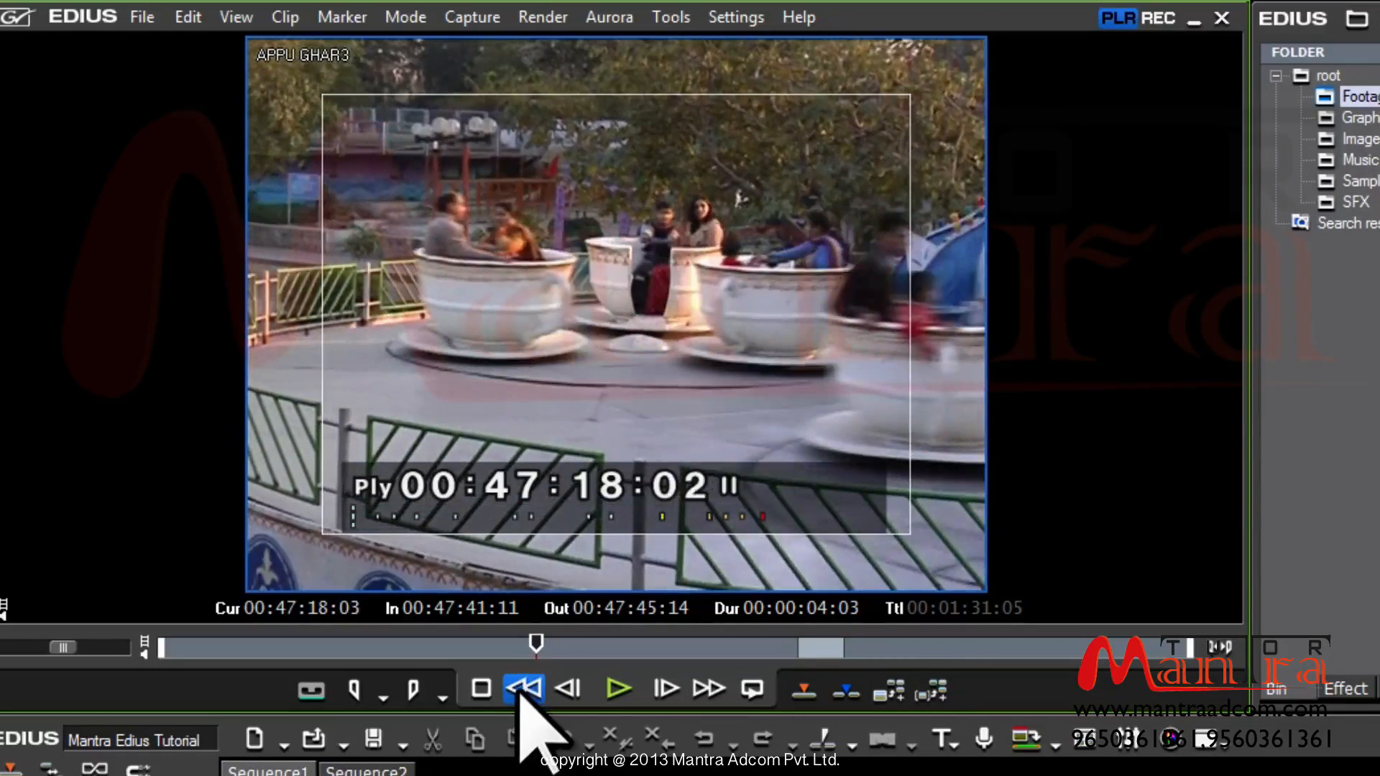
{"action": "key", "text": "space"}
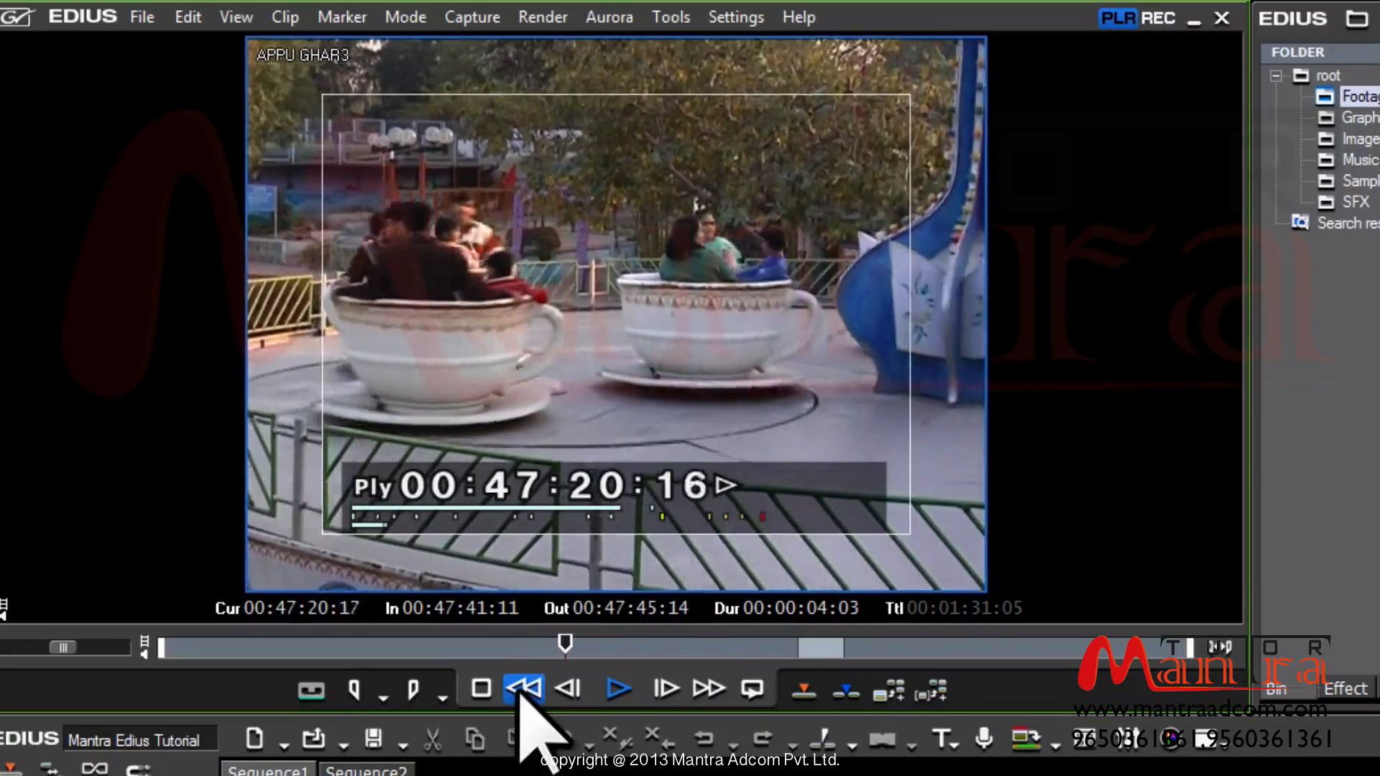
{"action": "key", "text": "space"}
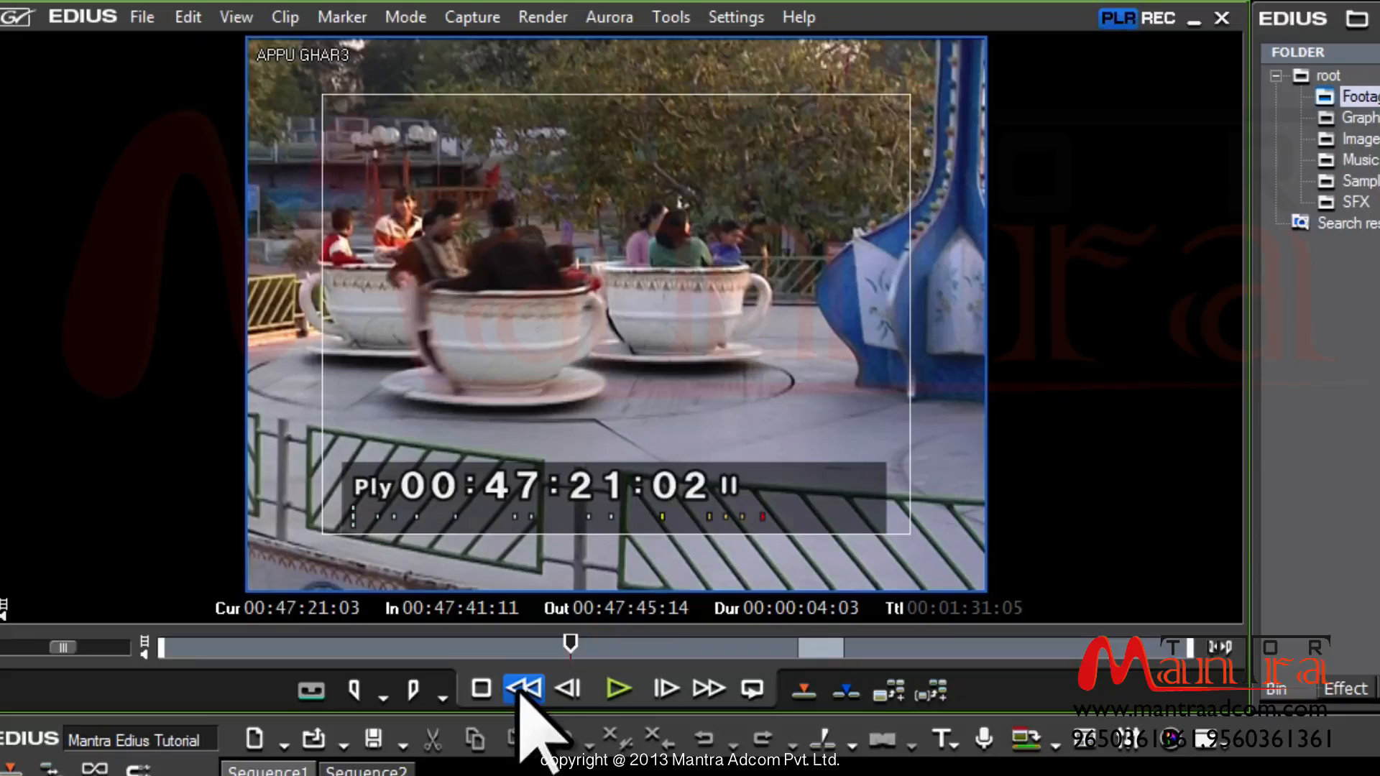
{"action": "key", "text": "l"}
{"action": "key", "text": "l"}
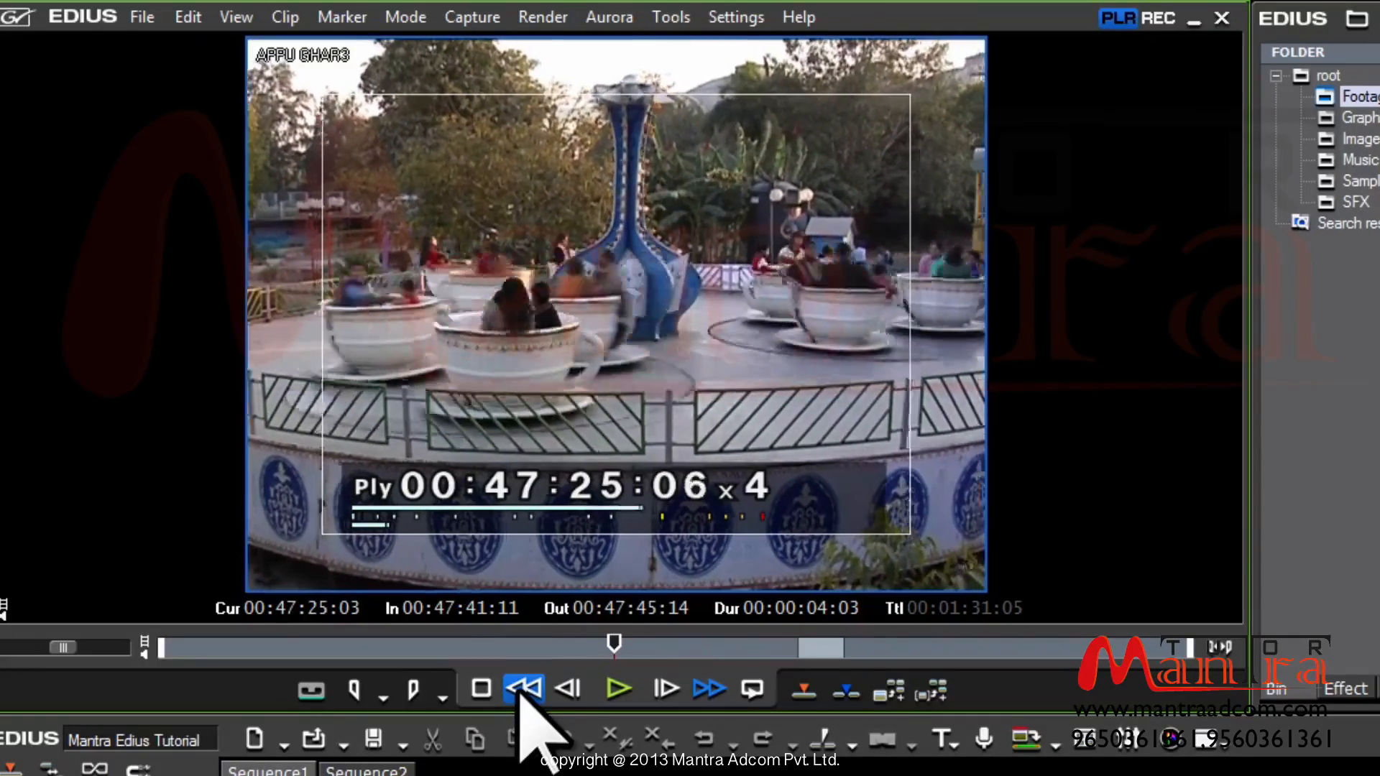
{"action": "key", "text": "j"}
{"action": "key", "text": "j"}
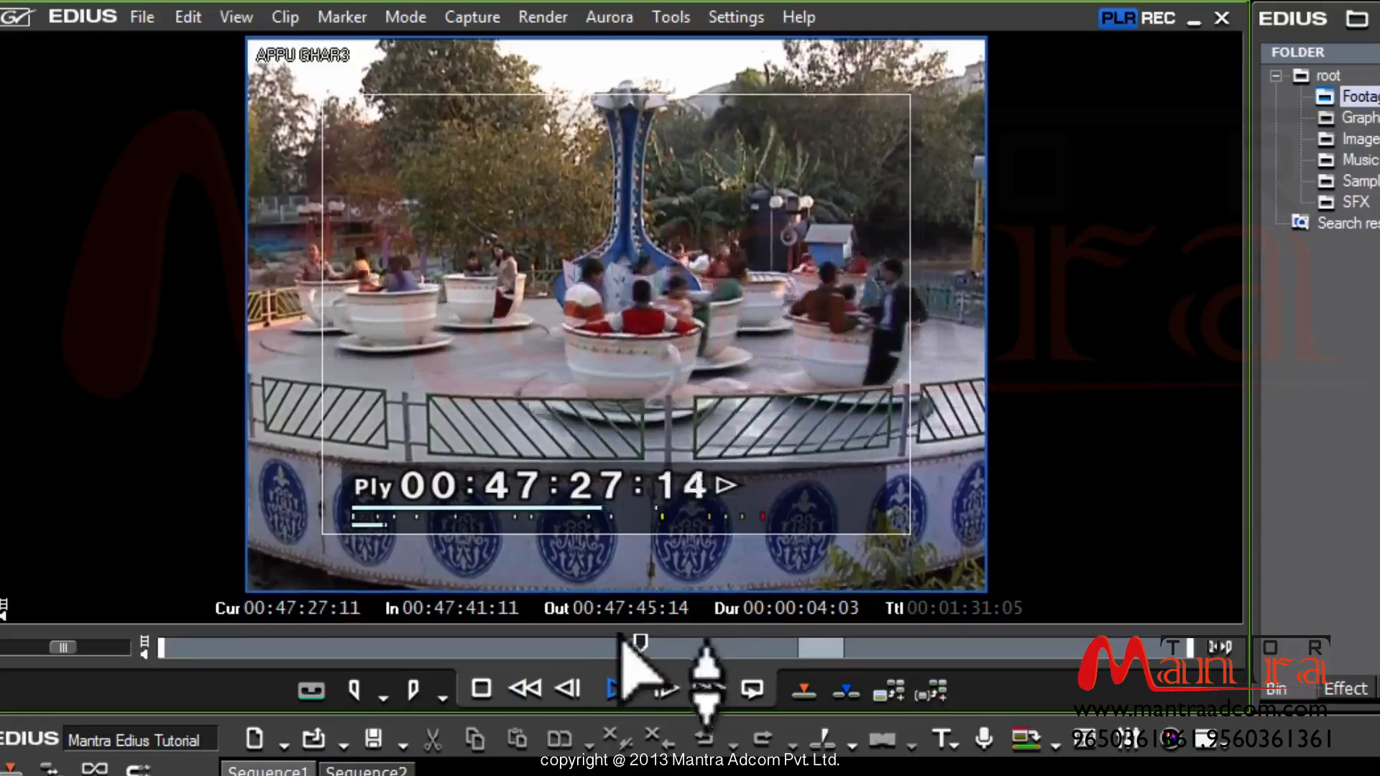
Shuttle APPU GHAR3 forward from about 00:47:20 at x2, x3 and x4, then pause at 00:47:40:15
{"action": "key", "text": "k"}
{"action": "left_click", "coordinate": [568, 650]}
{"action": "key", "text": "l"}
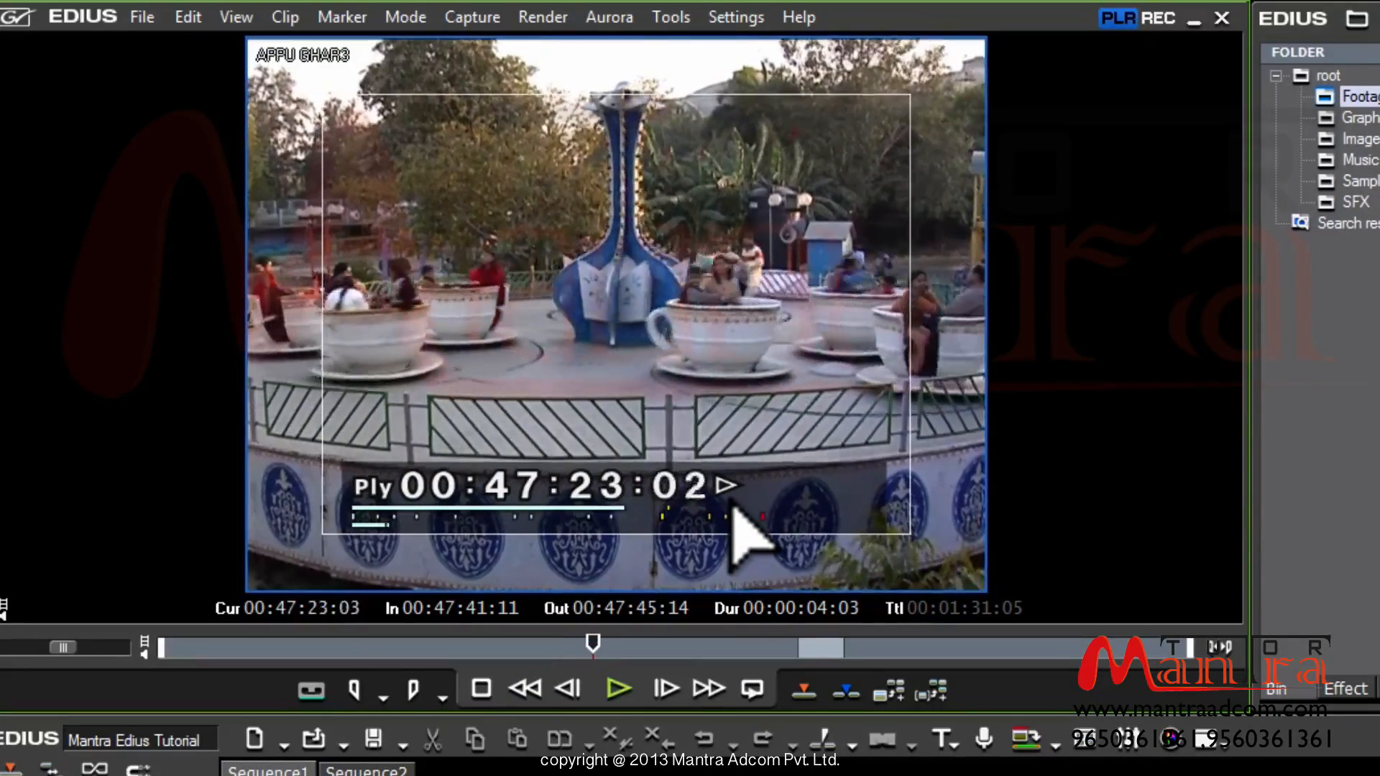
{"action": "key", "text": "l"}
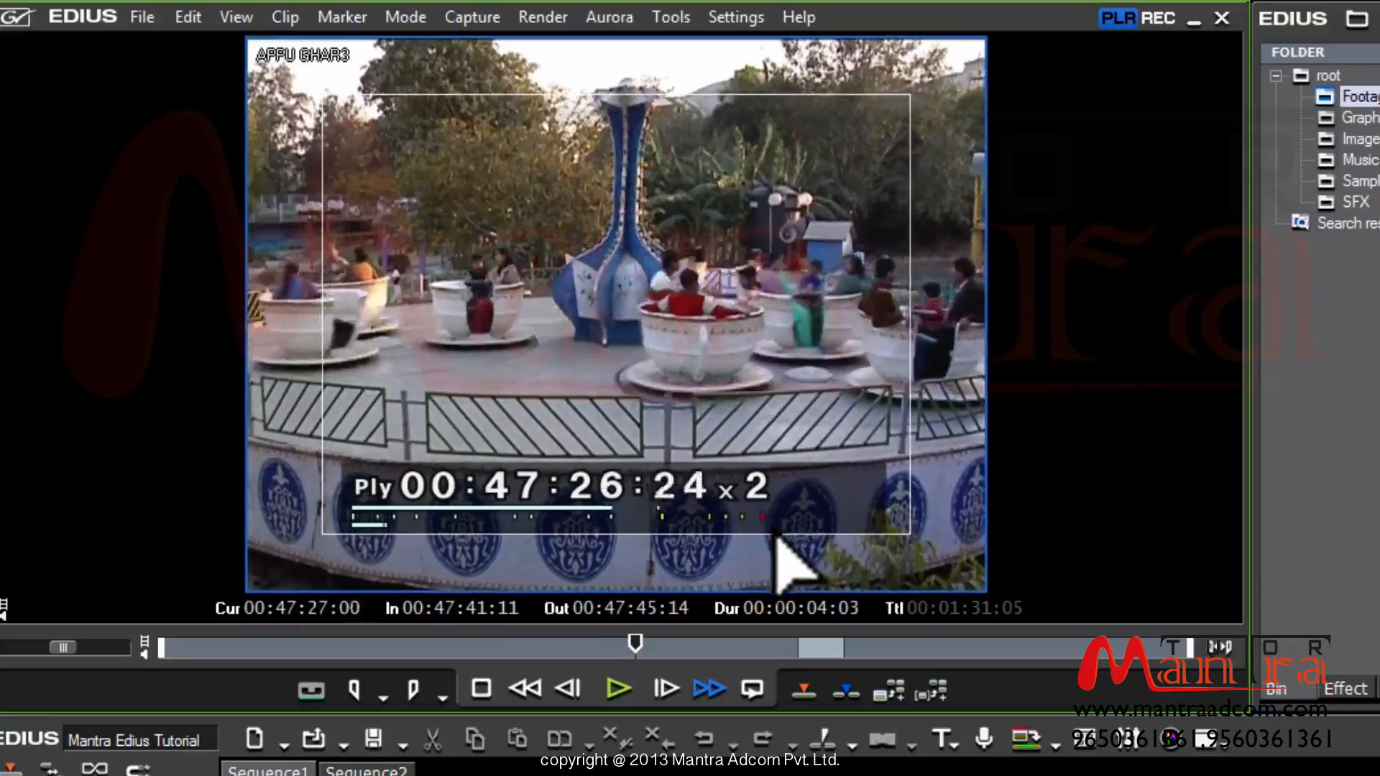
{"action": "key", "text": "l"}
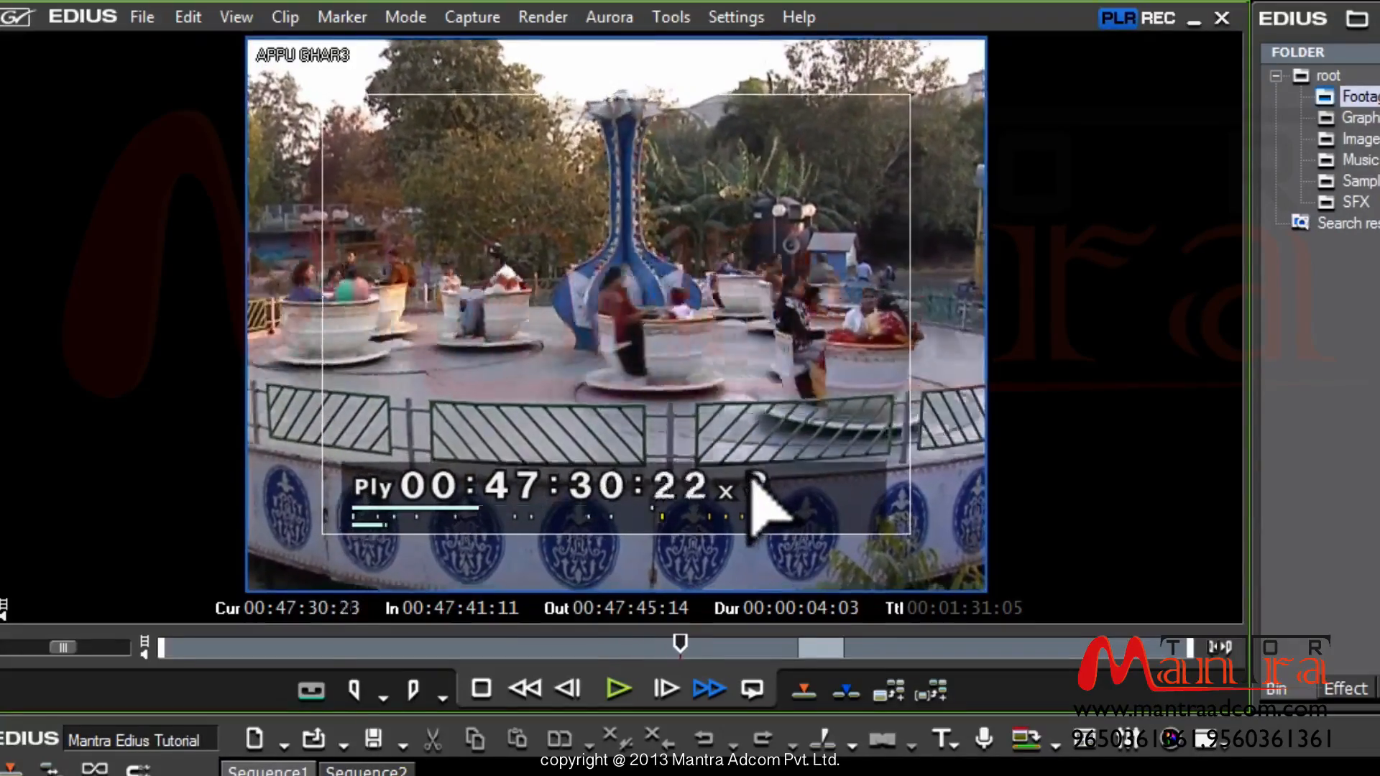
{"action": "key", "text": "l"}
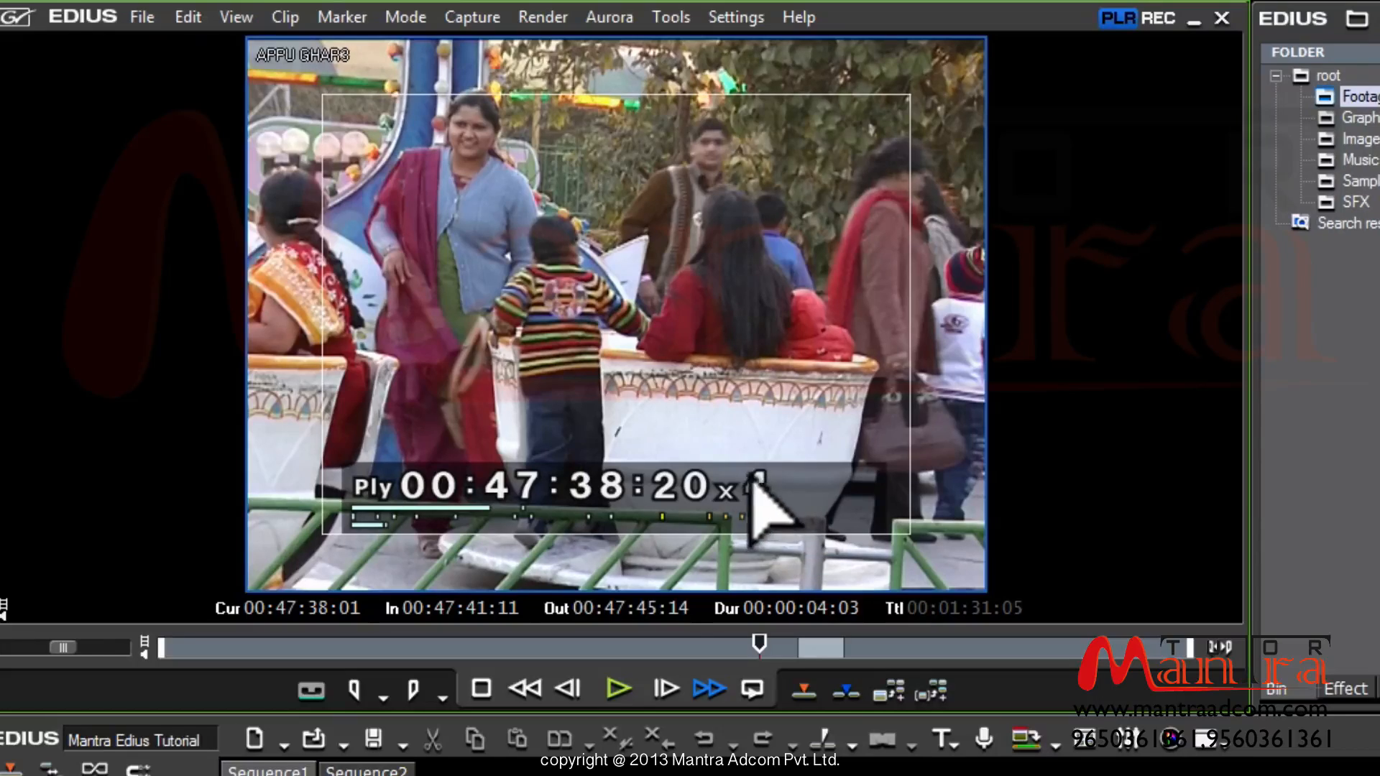
{"action": "key", "text": "space"}
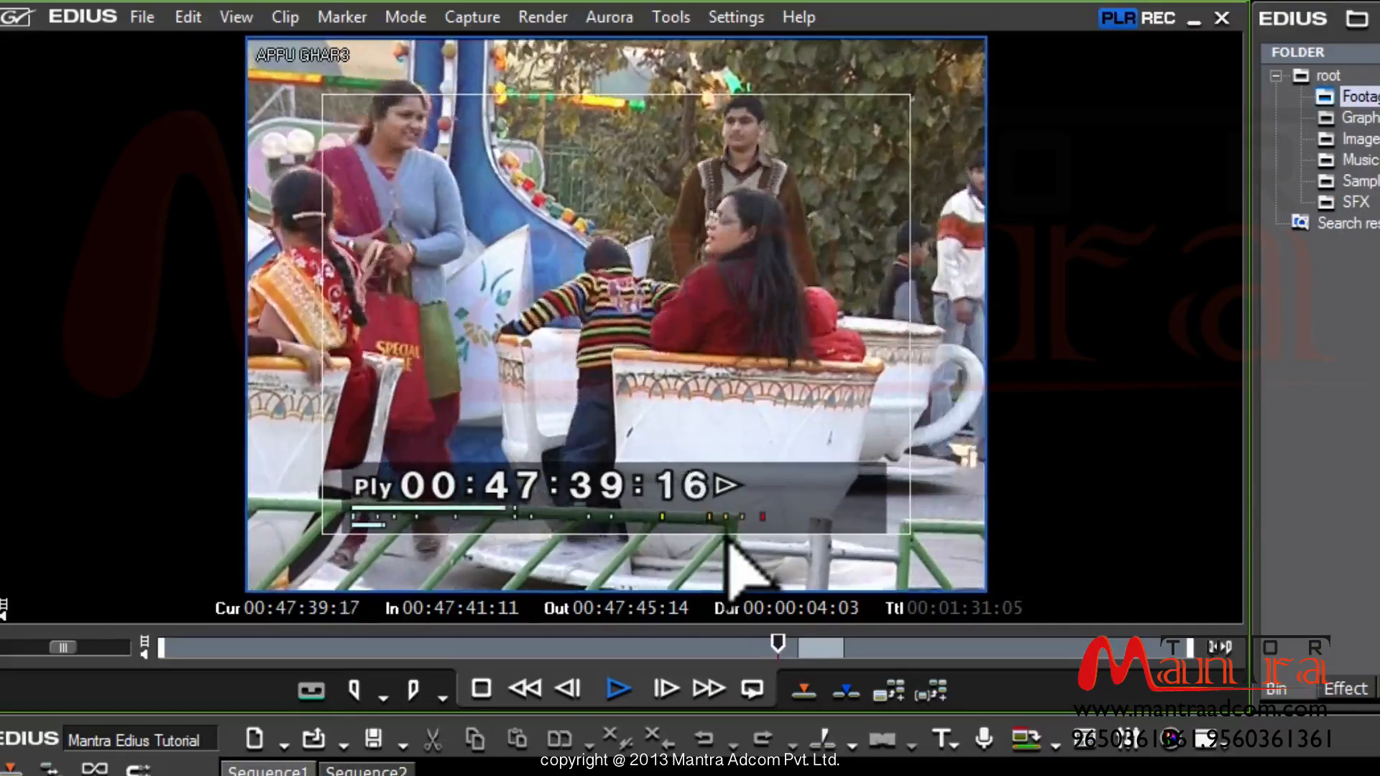
{"action": "key", "text": "space"}
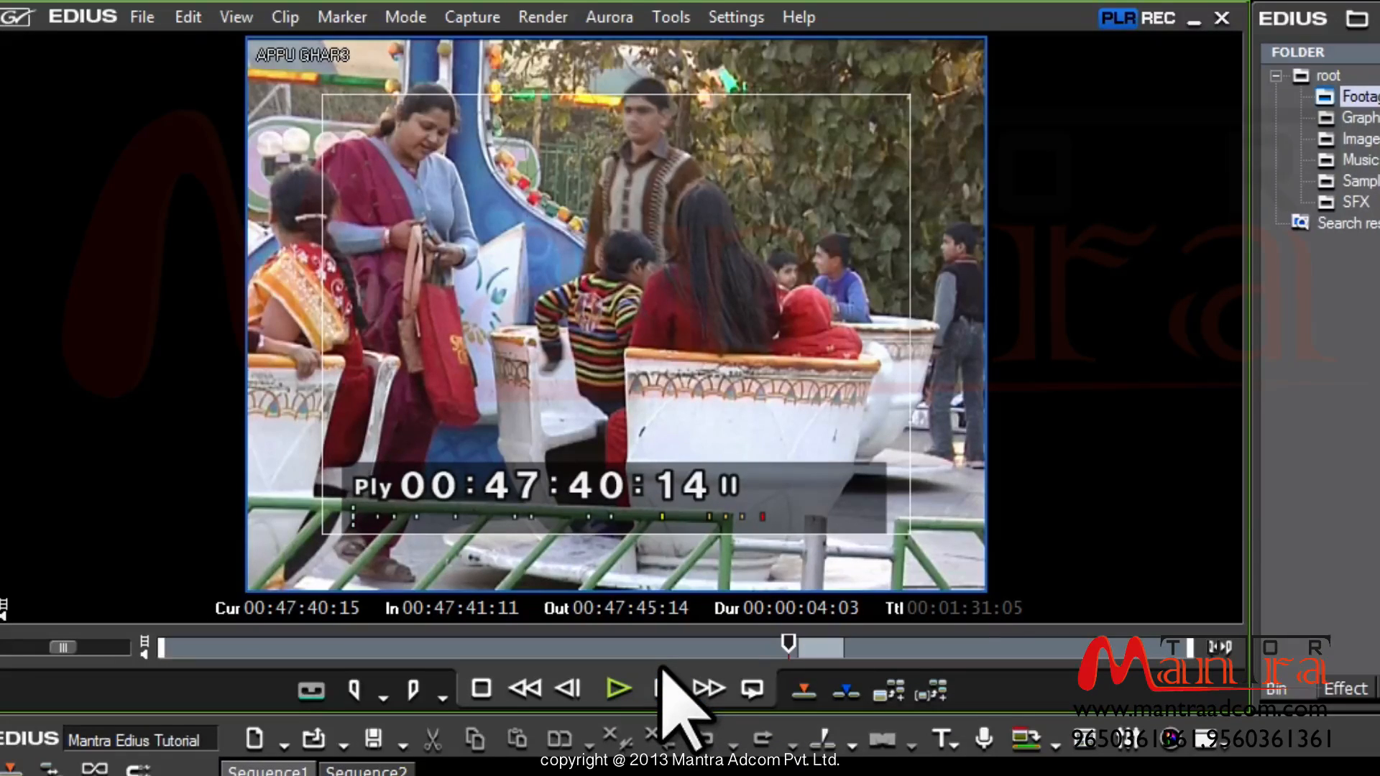
Step APPU GHAR3 back and forward by single frames and ten-frame jumps to 00:47:40:13
{"action": "left_click", "coordinate": [573, 694]}
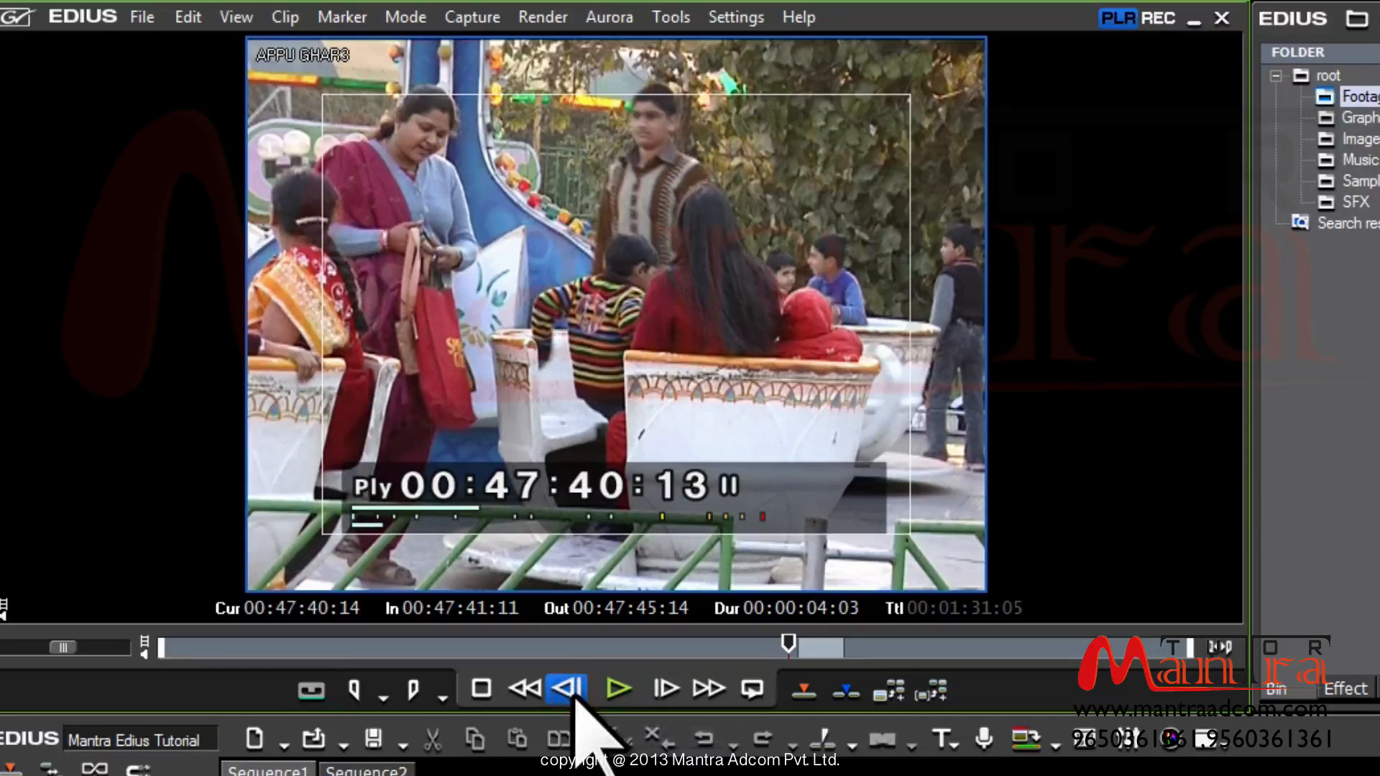
{"action": "left_click", "coordinate": [573, 695]}
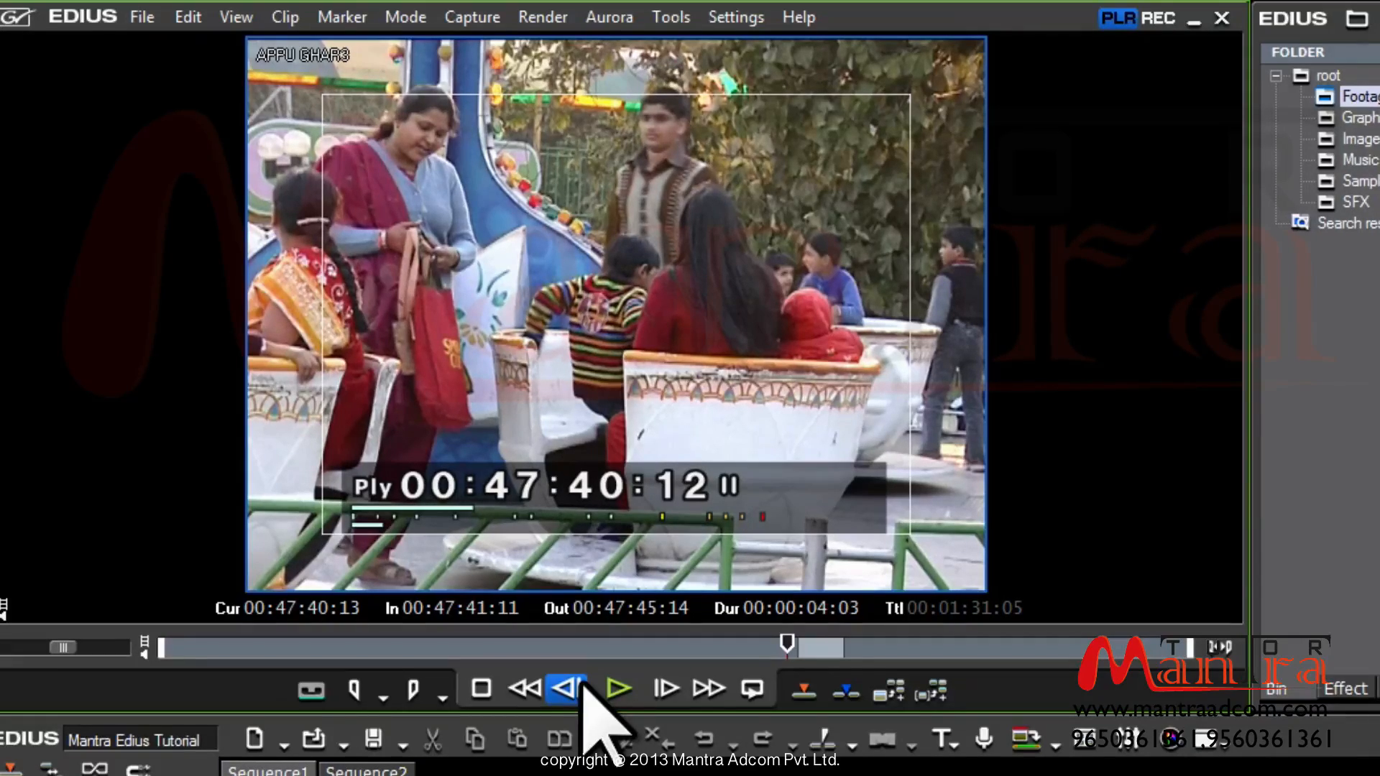
{"action": "left_click", "coordinate": [577, 688]}
{"action": "left_click", "coordinate": [577, 688]}
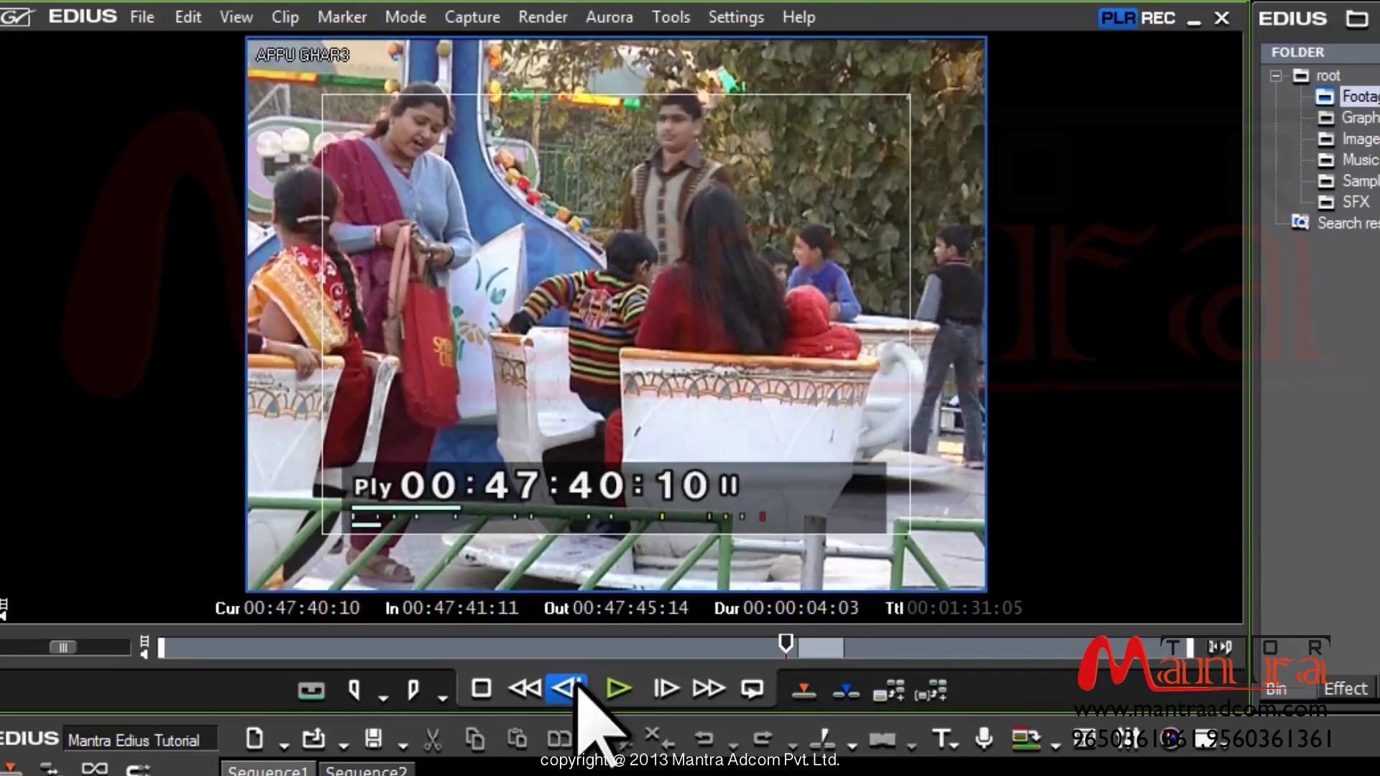
{"action": "left_click", "coordinate": [577, 687]}
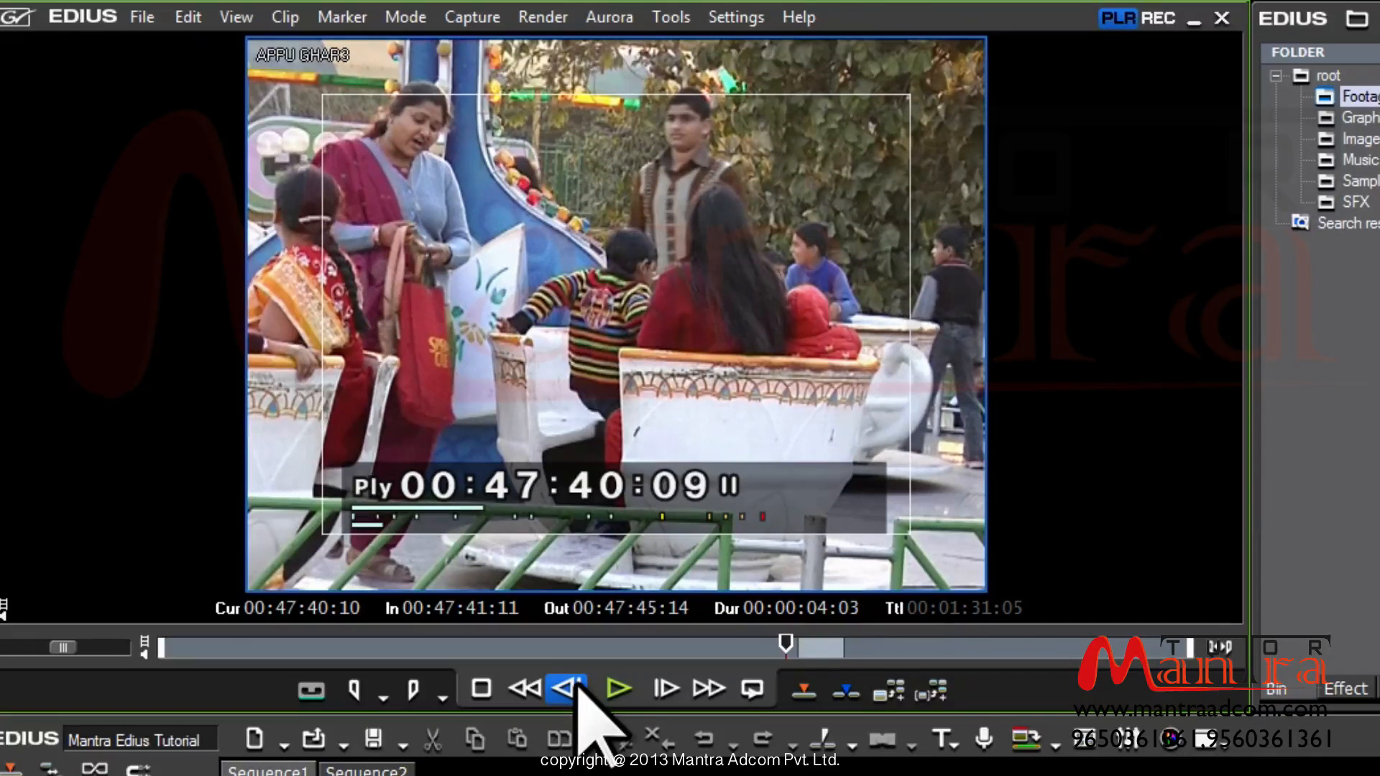
{"action": "key", "text": "Right"}
{"action": "key", "text": "Right"}
{"action": "key", "text": "Right"}
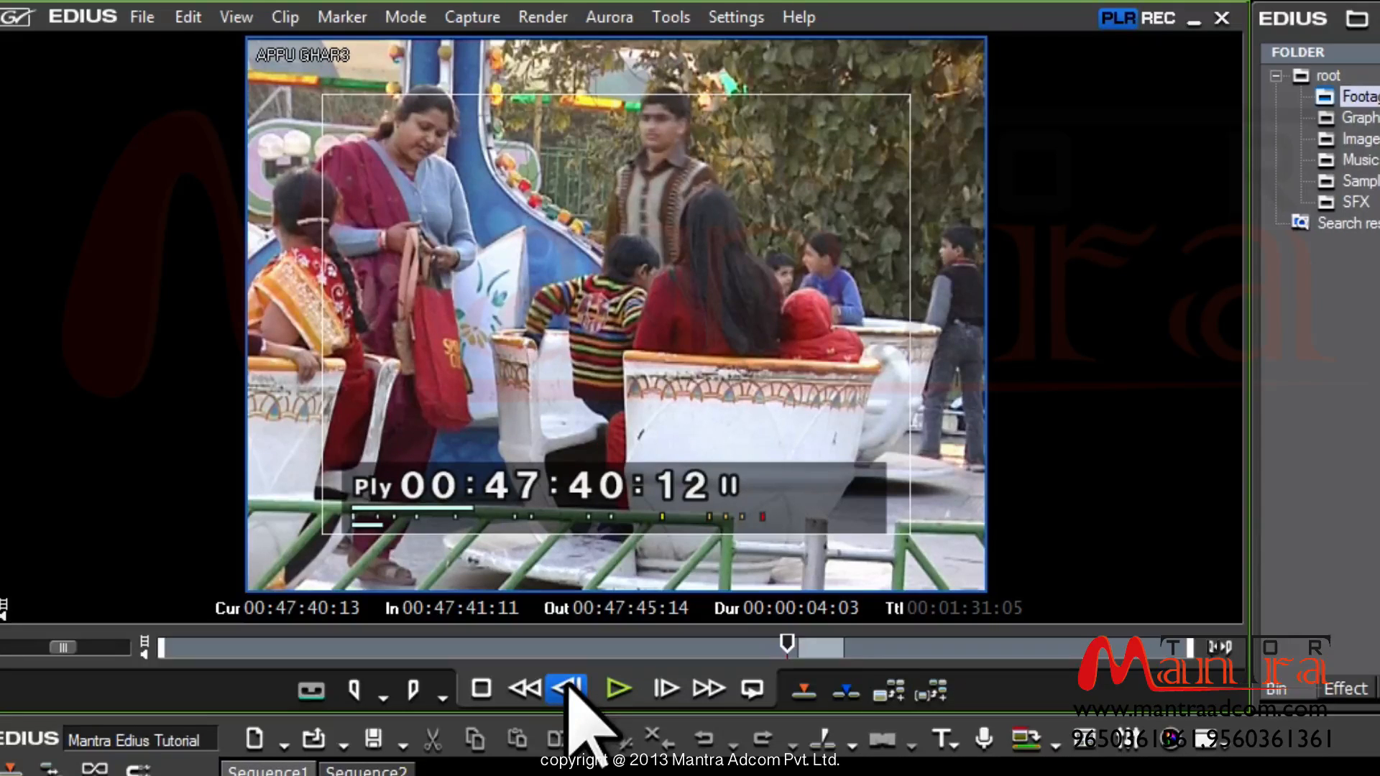
{"action": "key", "text": "shift+Left"}
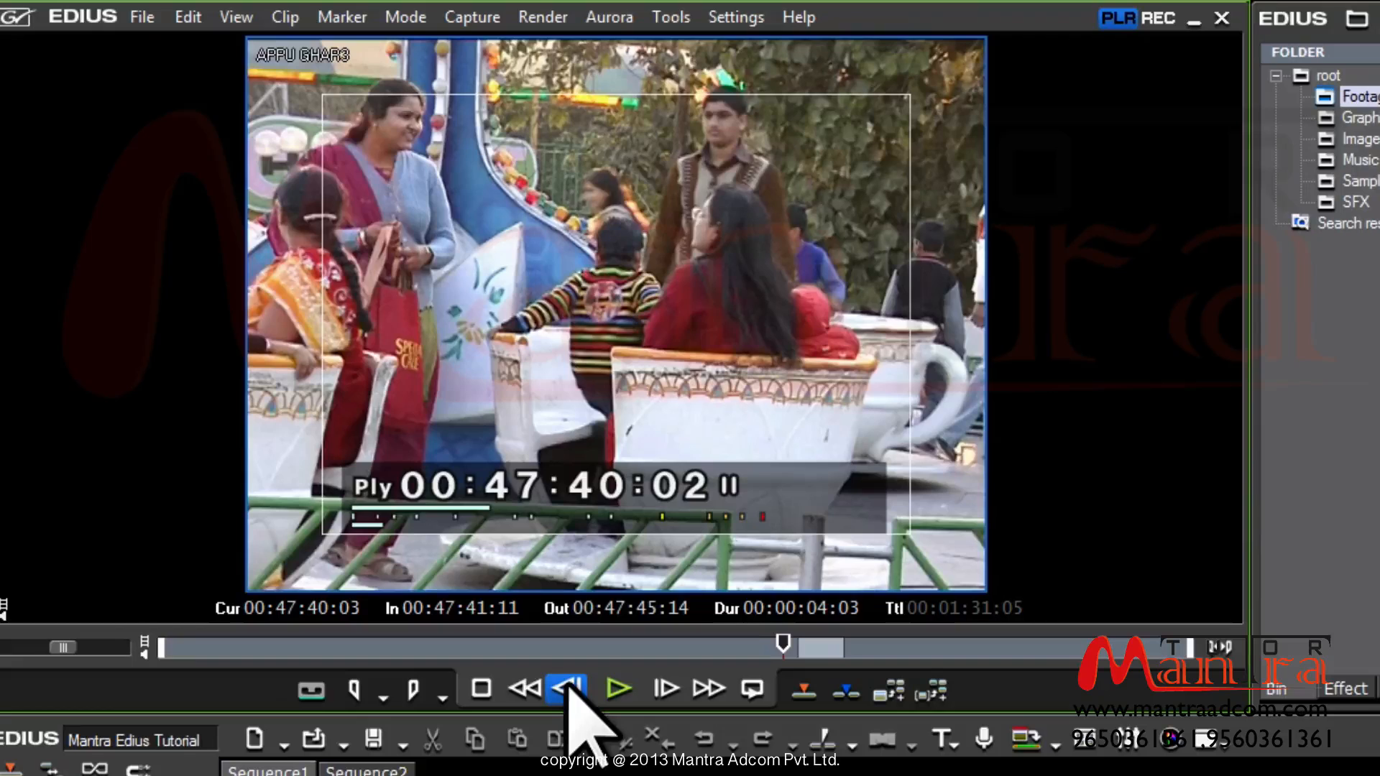
{"action": "key", "text": "shift+Right"}
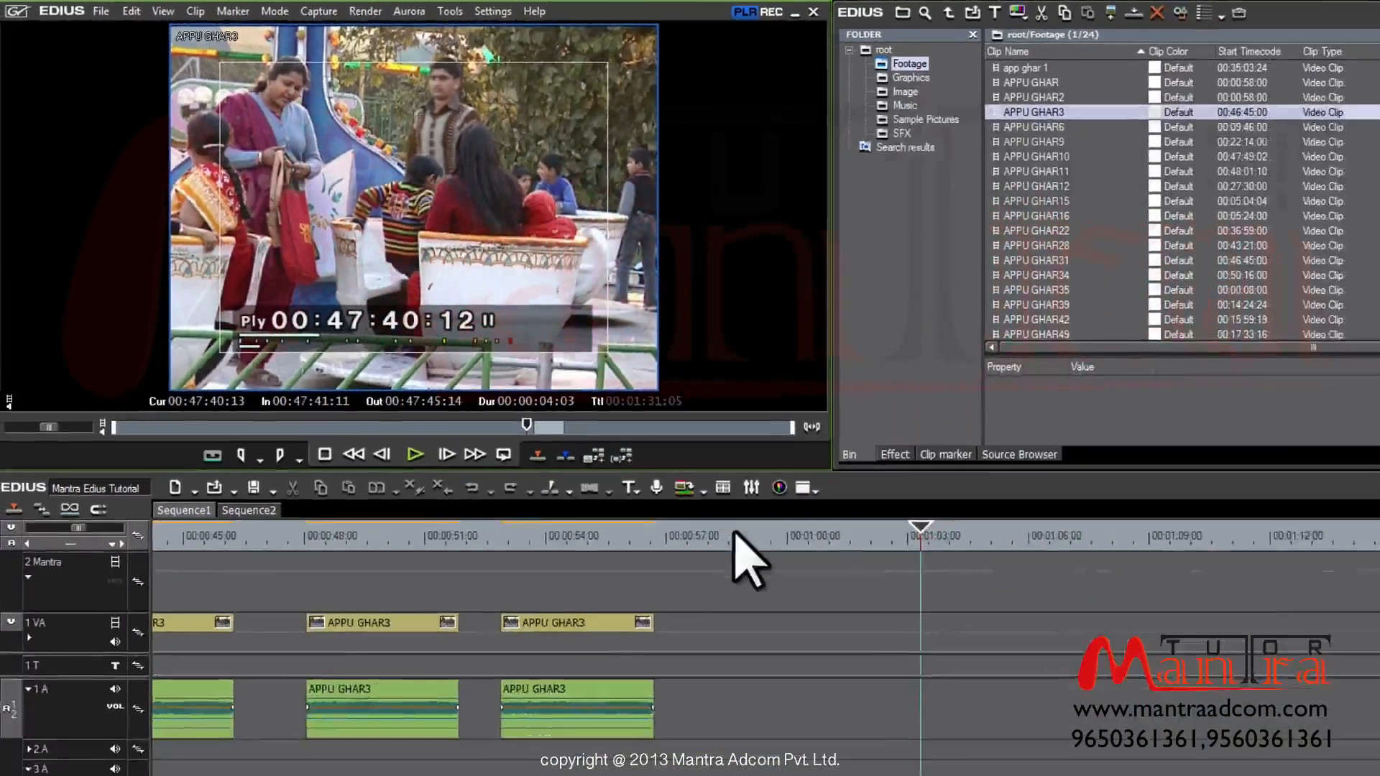
Place the timeline cursor after the last clip and return the monitor to the APPU GHAR3 player
{"action": "left_click", "coordinate": [598, 443]}
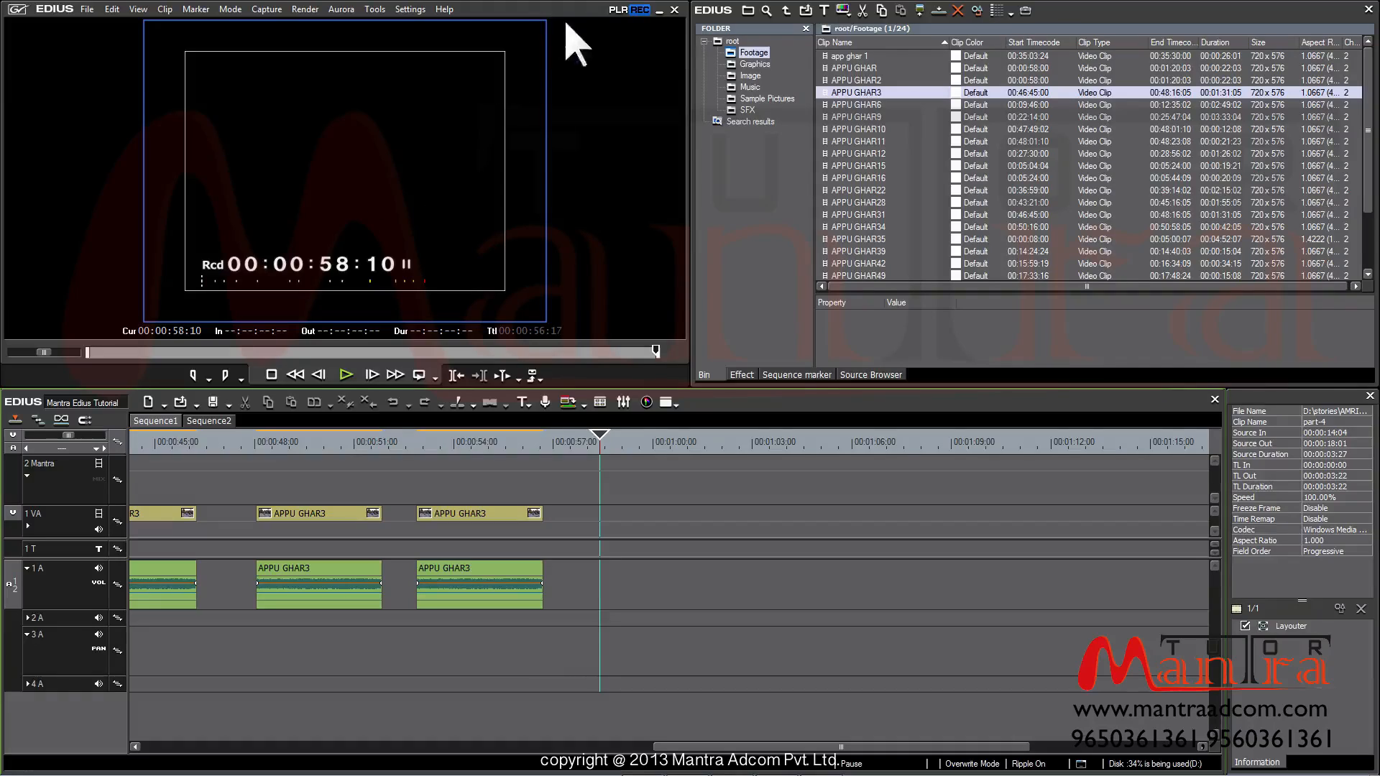
{"action": "left_click", "coordinate": [617, 10]}
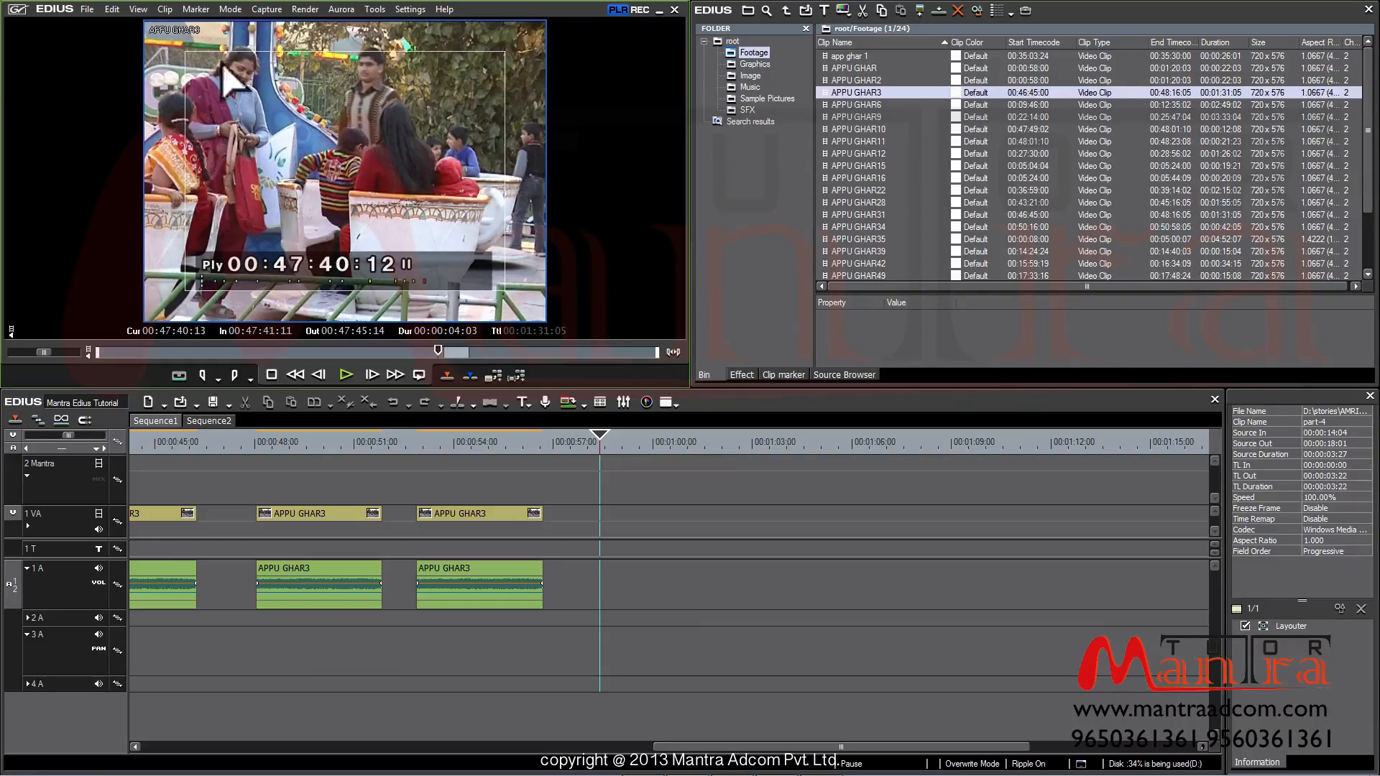
Switch the preview to Dual Mode, with APPU GHAR3 in the Player beside the Recorder
{"action": "left_click", "coordinate": [141, 10]}
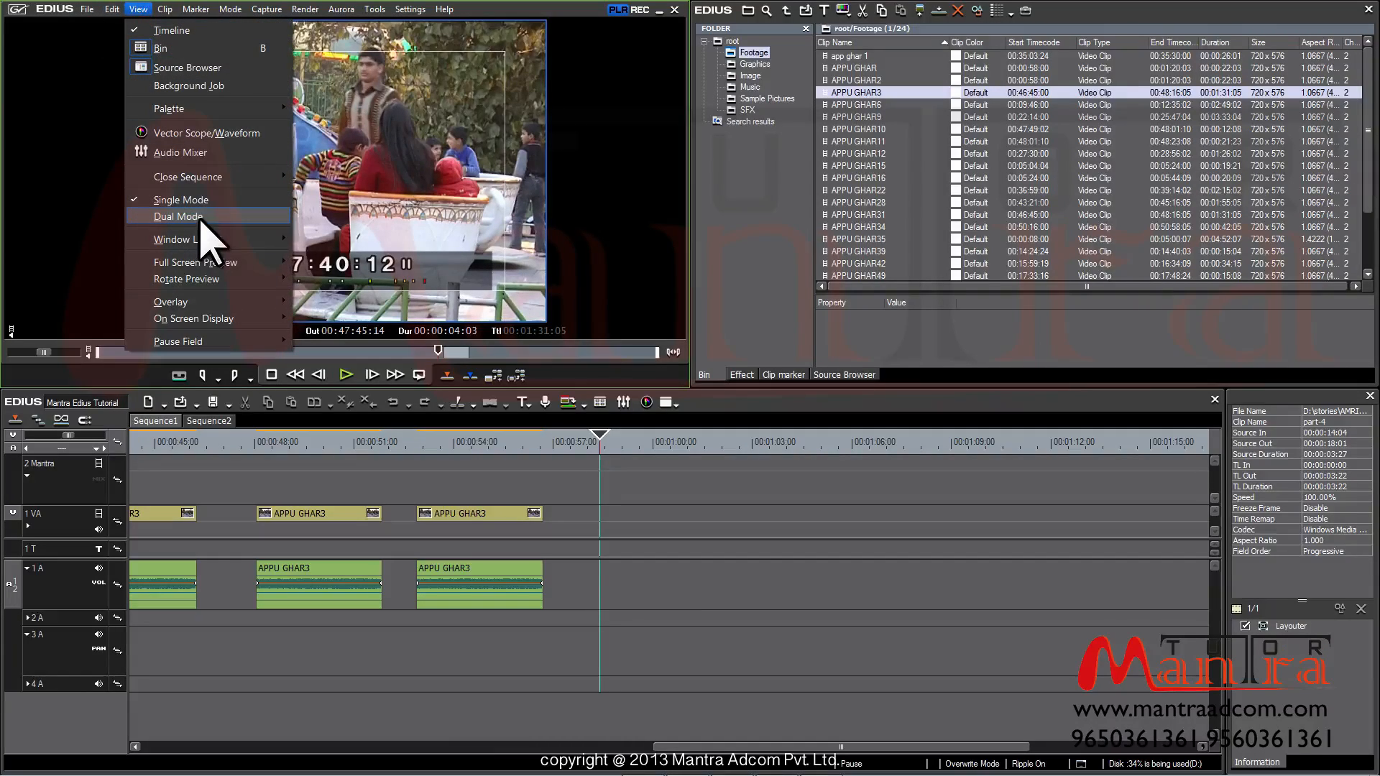
{"action": "left_click", "coordinate": [241, 218]}
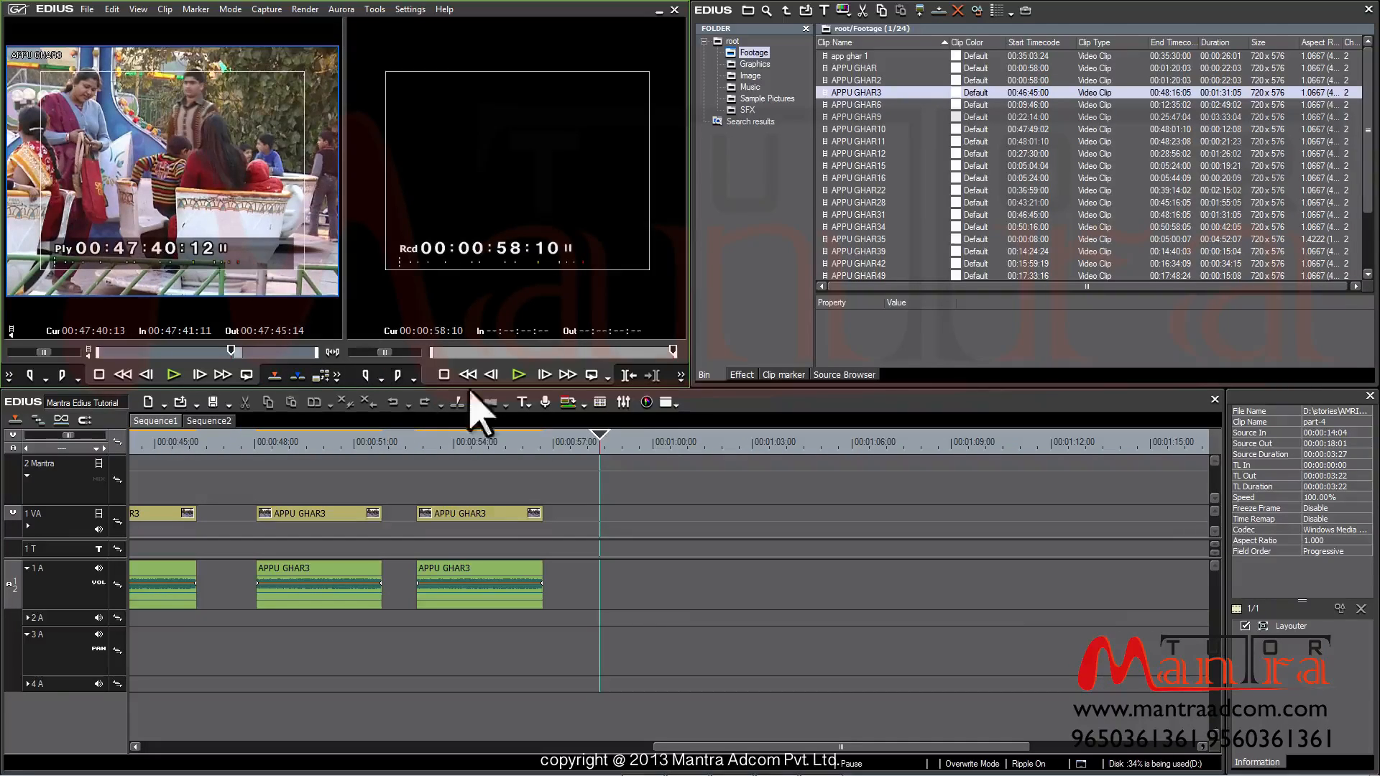
Append five more copies of the marked APPU GHAR3 range, extending Sequence1 to 00:01:19:10
{"action": "left_click", "coordinate": [273, 377]}
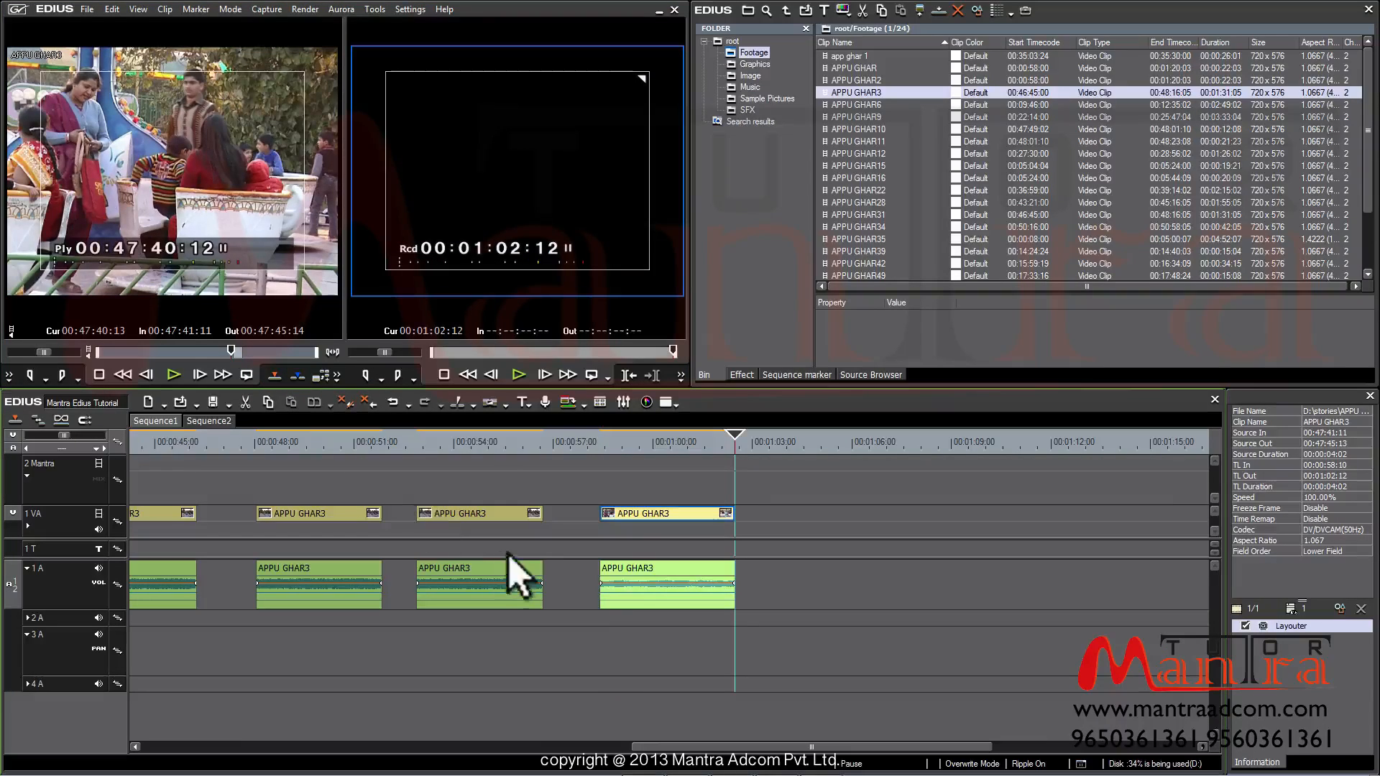
{"action": "left_click", "coordinate": [301, 374]}
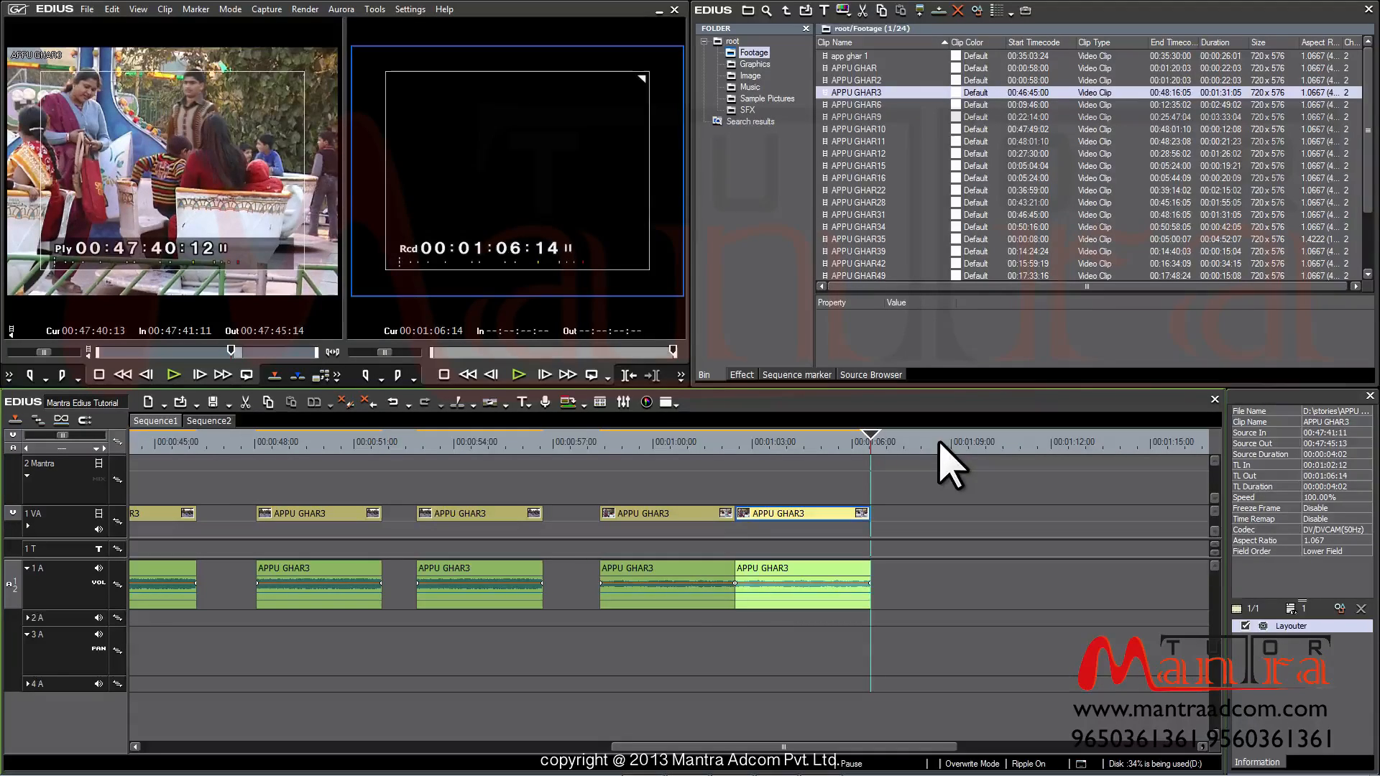
{"action": "left_click_drag", "start_coordinate": [172, 194], "coordinate": [907, 509]}
{"action": "left_click", "coordinate": [1025, 444]}
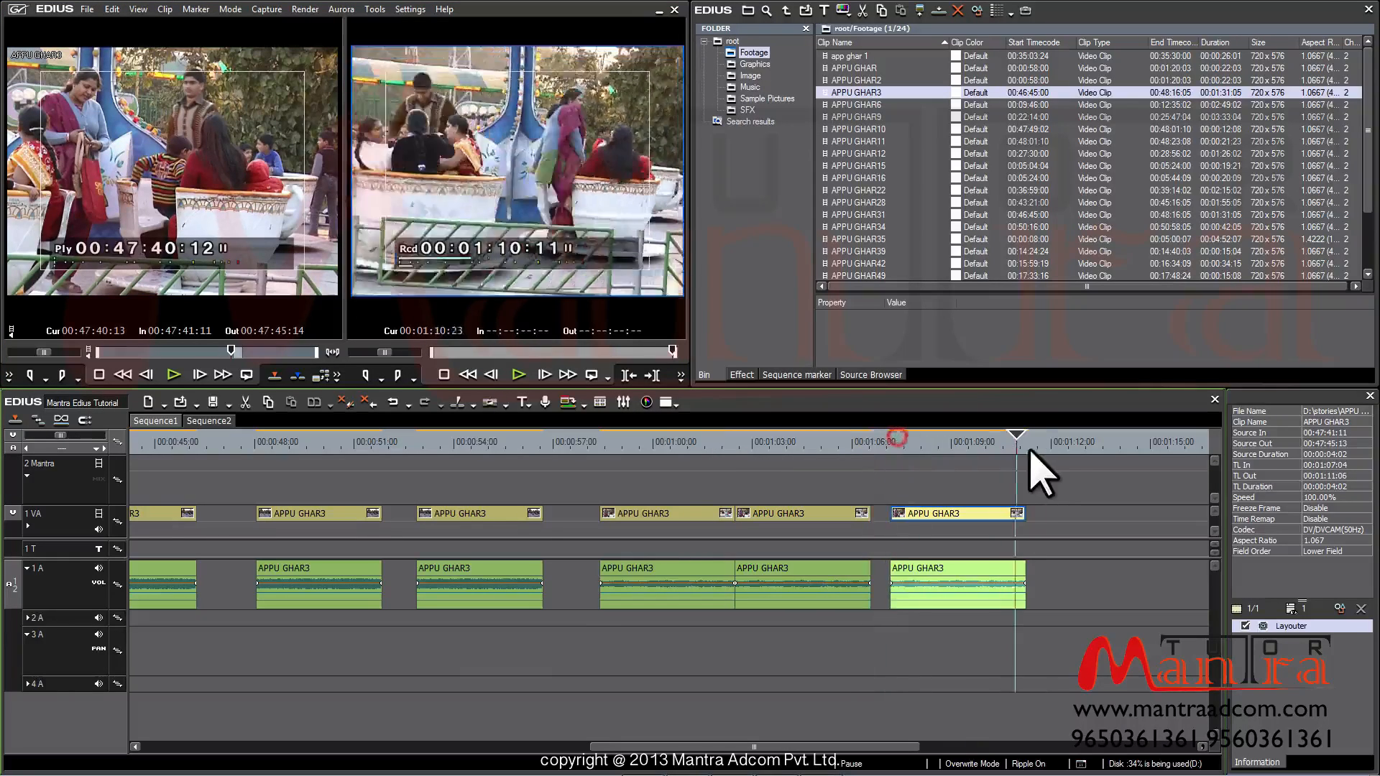
{"action": "key", "text": "["}
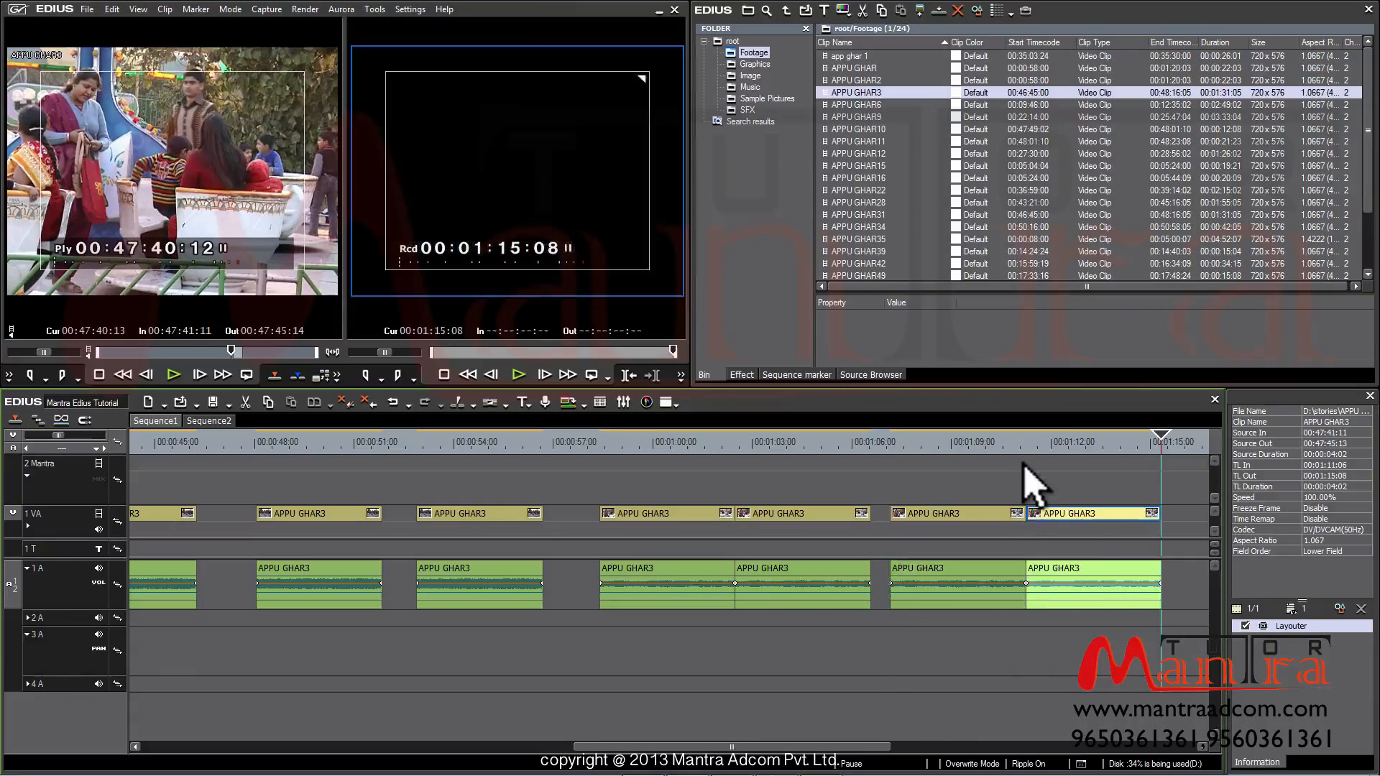
{"action": "key", "text": "["}
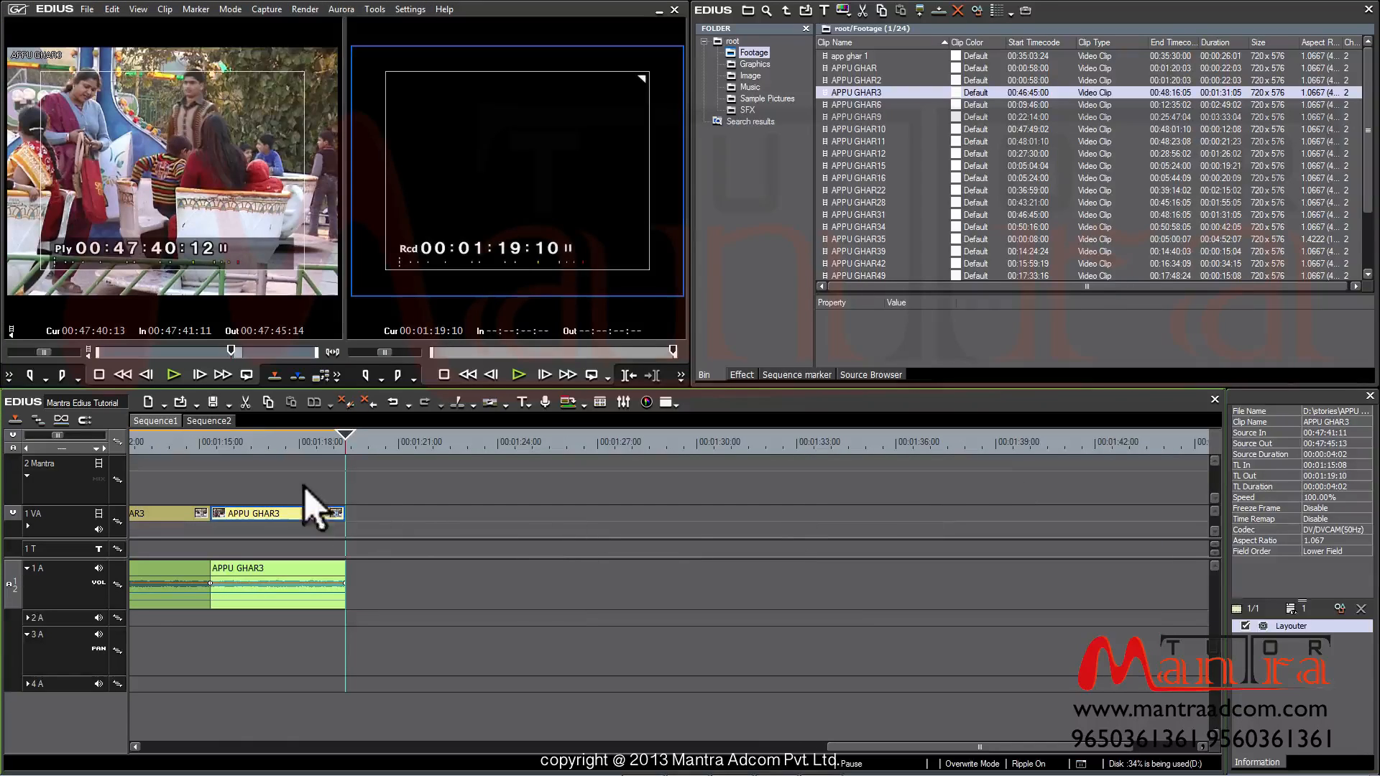